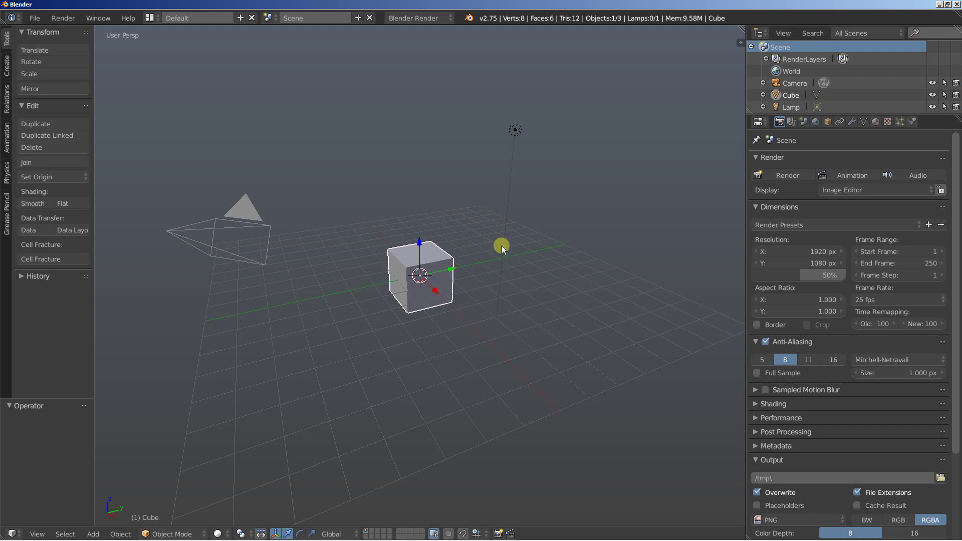
- Duplicate the default cube, leaving the copy in the same place as the original
middle_drag(483, 229, 486, 246)
scroll(486, 246, up, 4)
scroll(485, 246, down, 1)
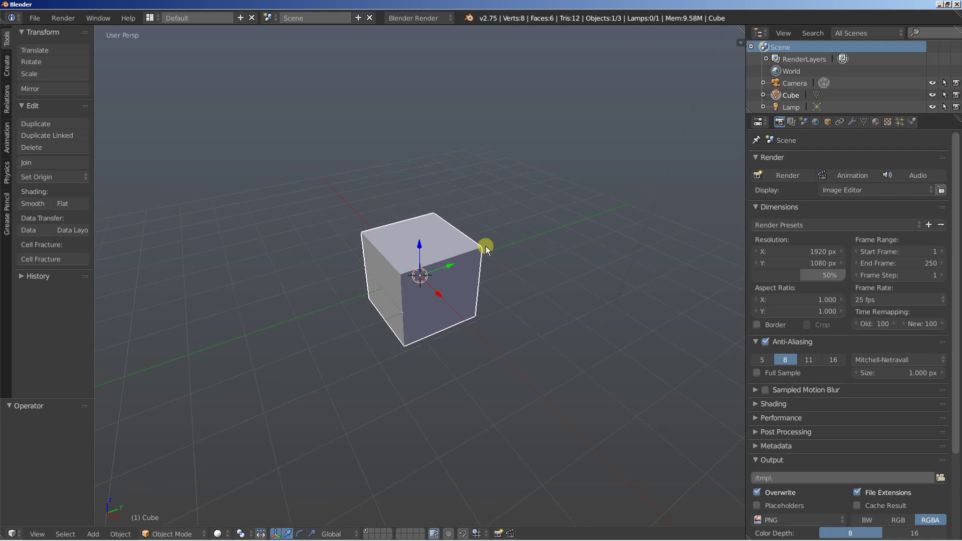
key(shift+d)
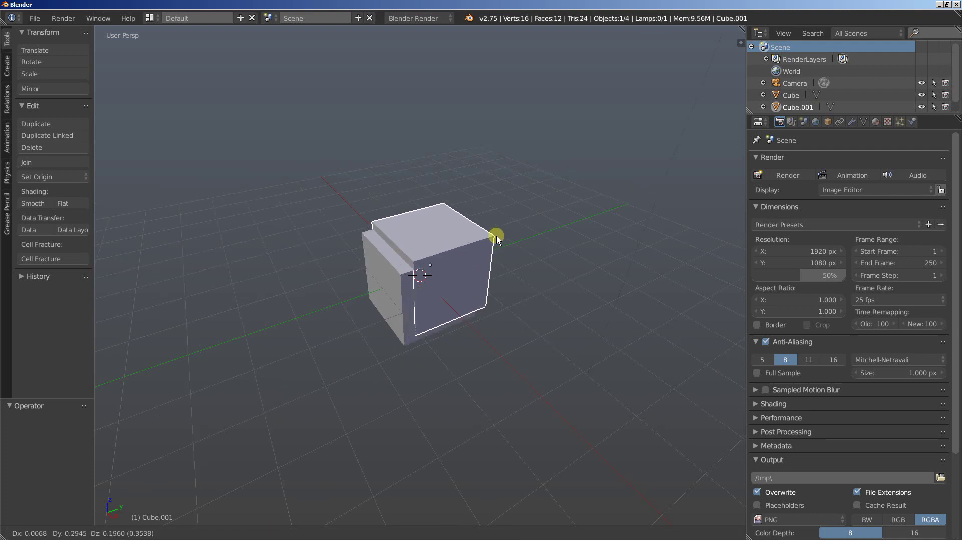
key(Escape)
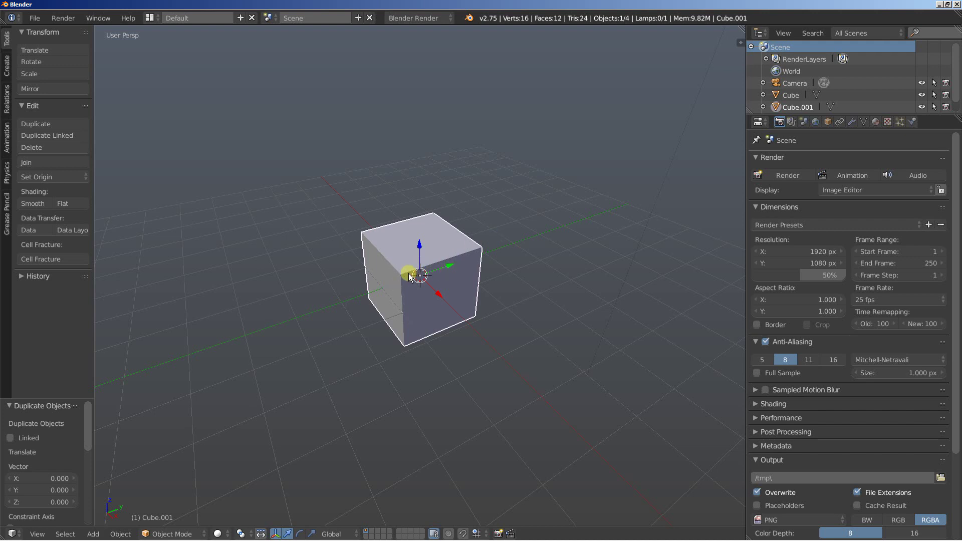
- Scale the duplicated cube by 3 along the Z axis, and scale it uniformly by 0.7
key(s)
key(z)
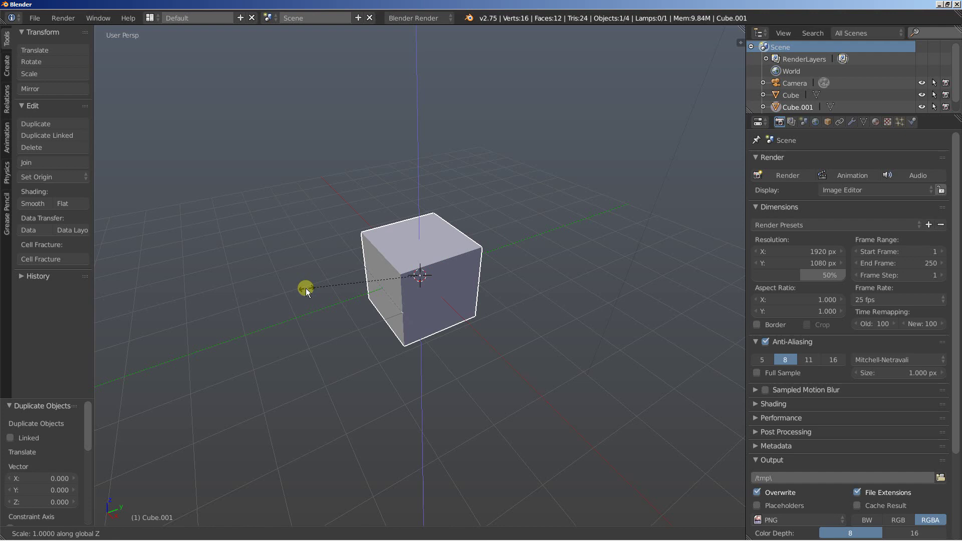
click(733, 333)
key(s)
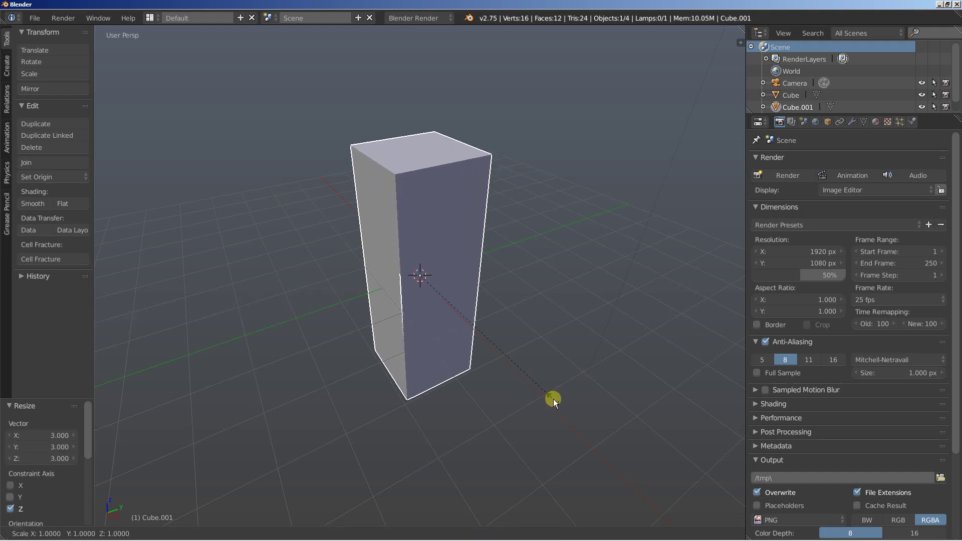
click(511, 366)
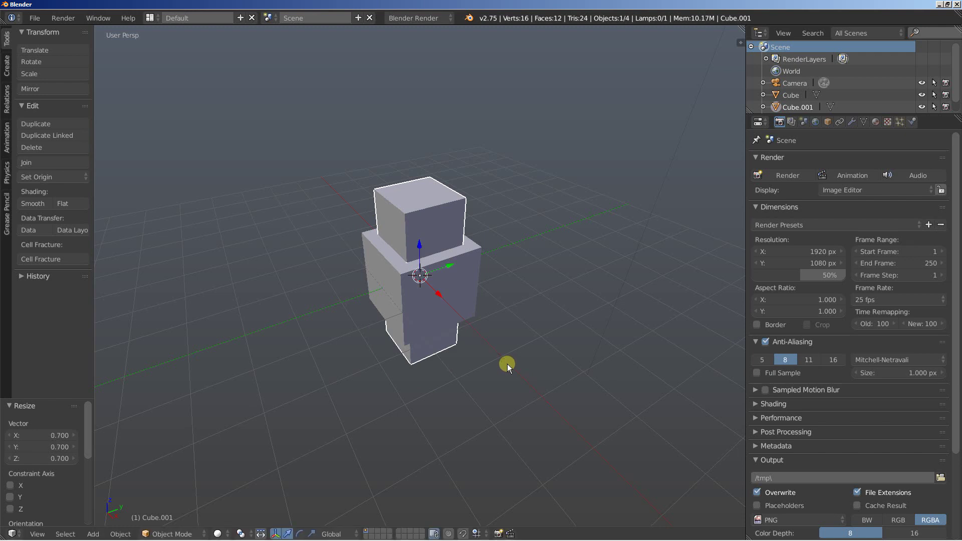
- Add a Subdivision Surface modifier to the tall duplicated cube
scroll(458, 365, up, 3)
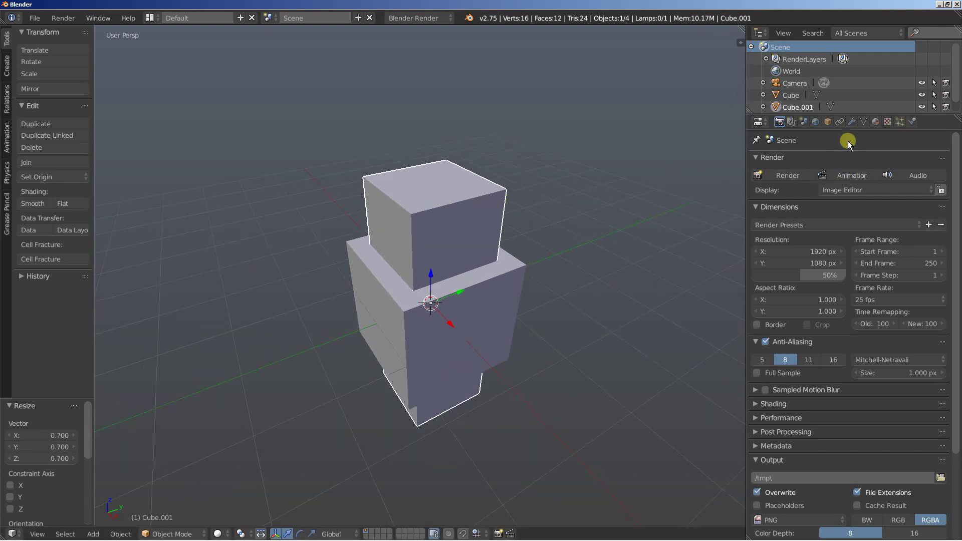
click(851, 122)
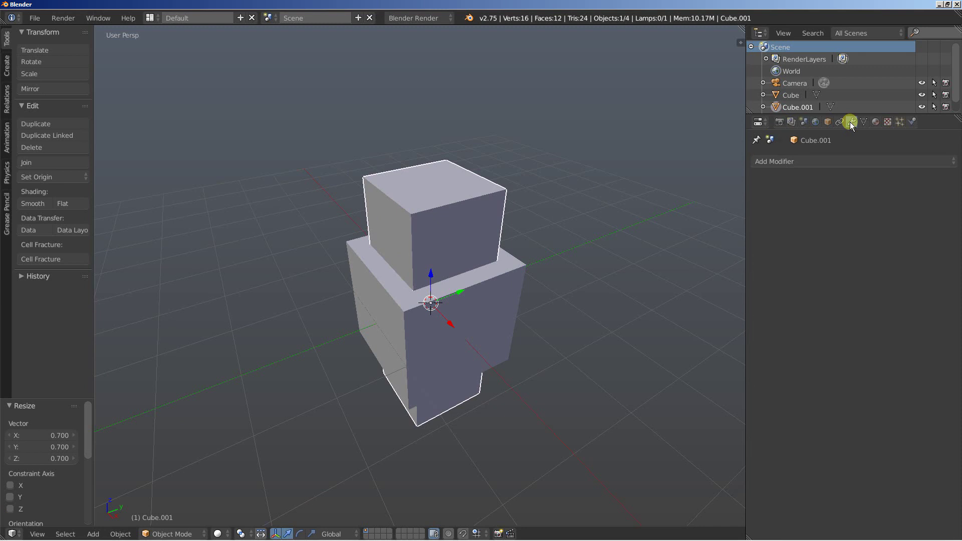
click(807, 160)
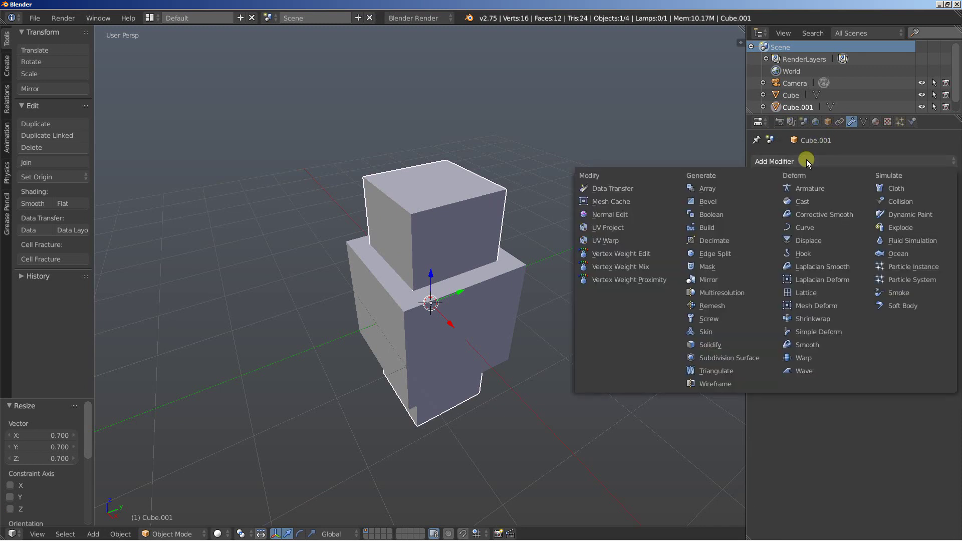
click(742, 357)
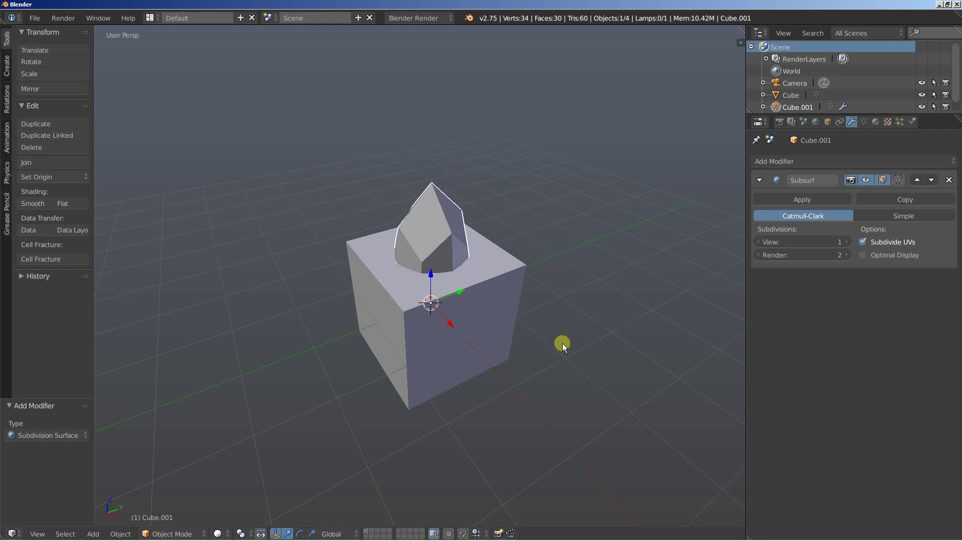
middle_drag(425, 334, 453, 305)
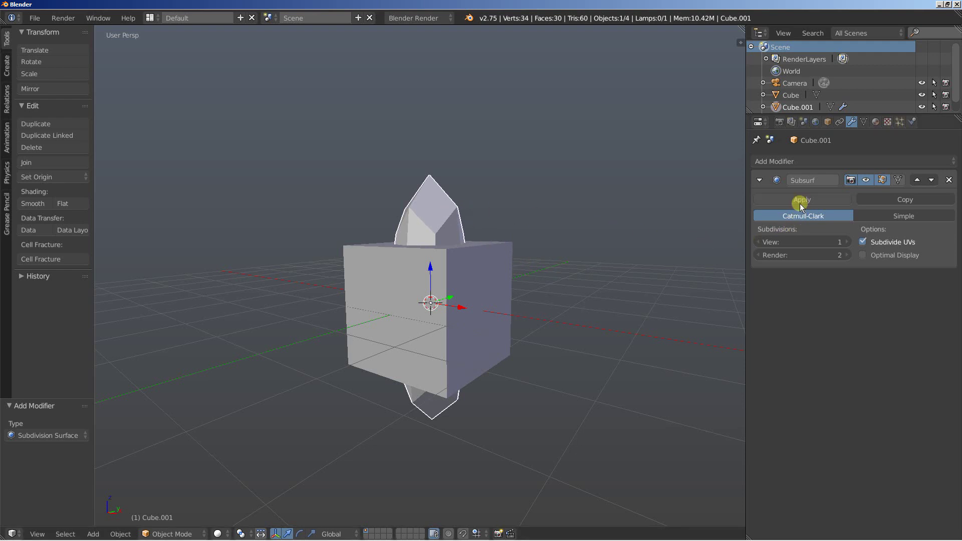
- Group the original cube with the subdivided duplicate and name the new group "One"
shift+right_click(495, 248)
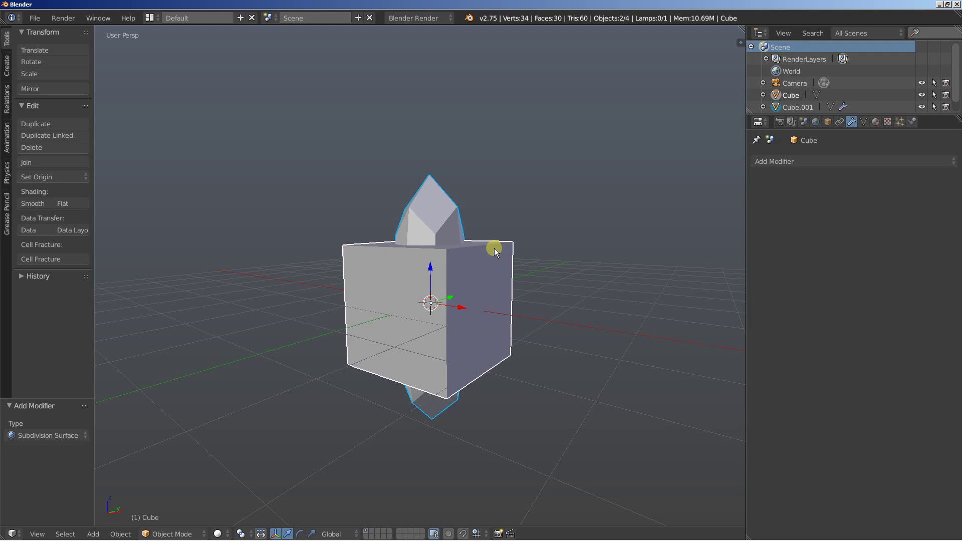
right_click(447, 216)
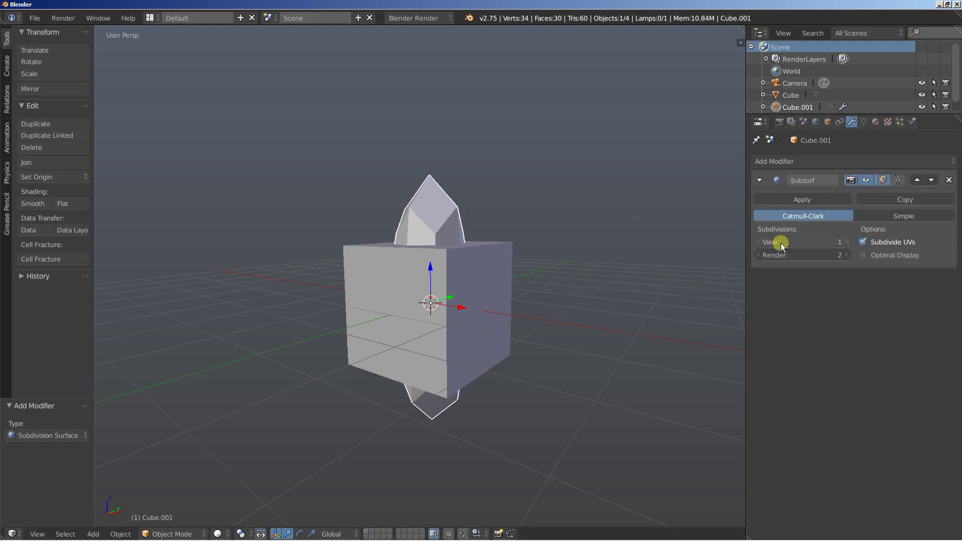
right_click(482, 253)
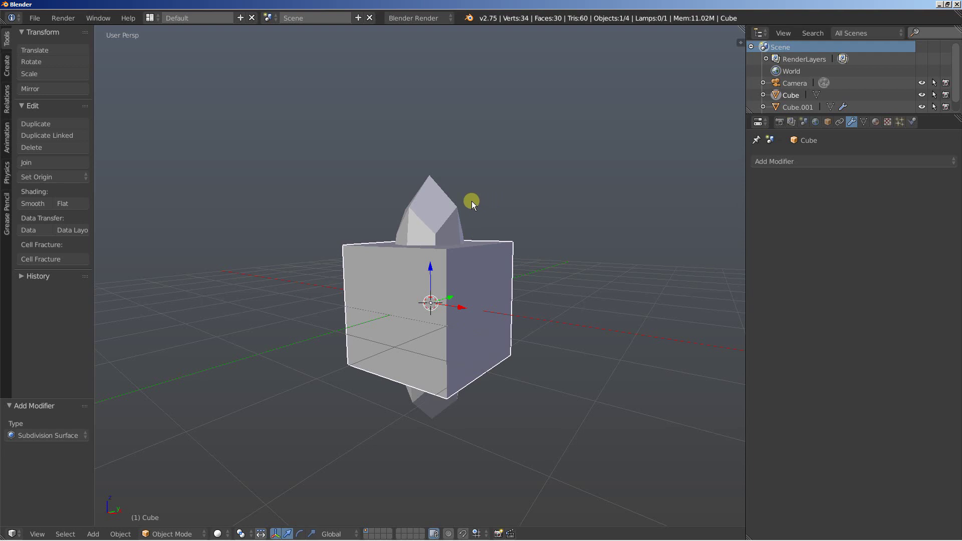
shift+right_click(445, 201)
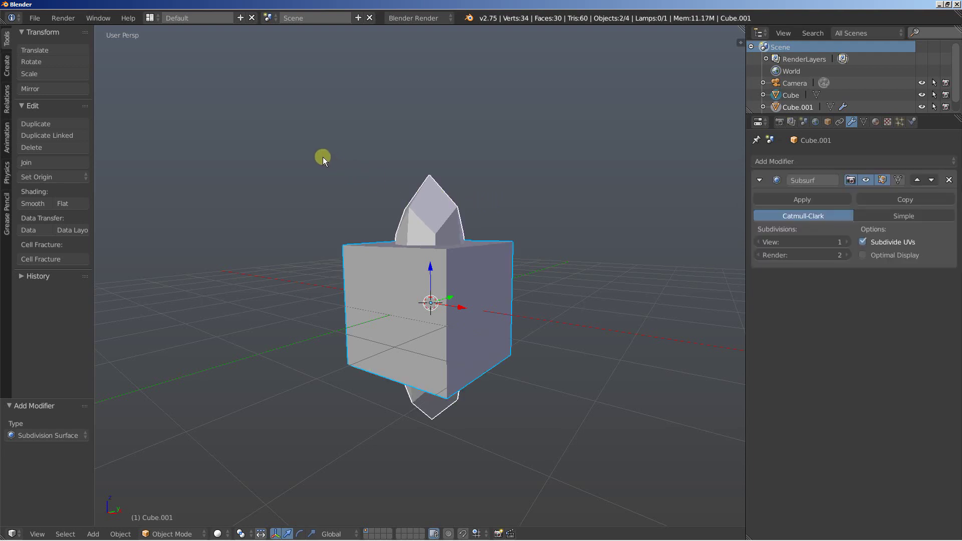
key(ctrl+g)
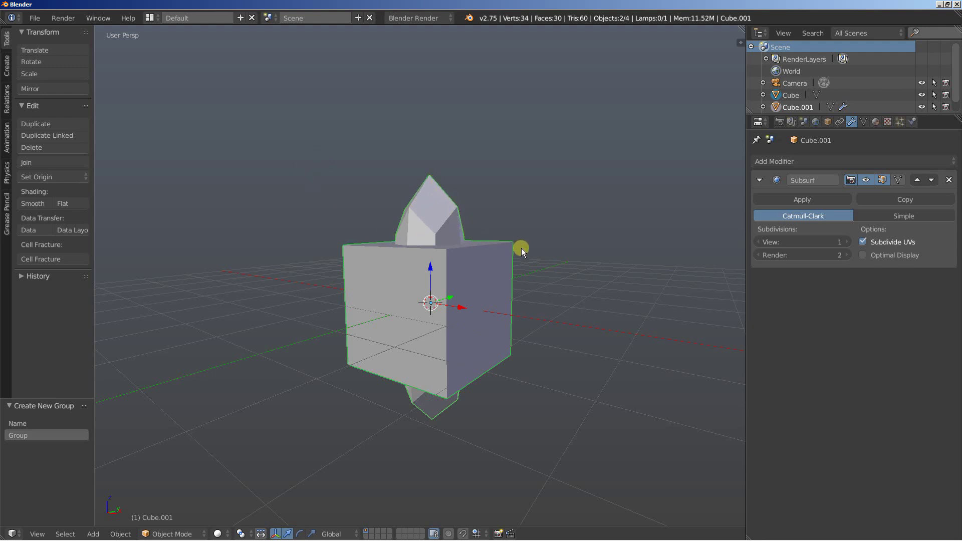
click(35, 434)
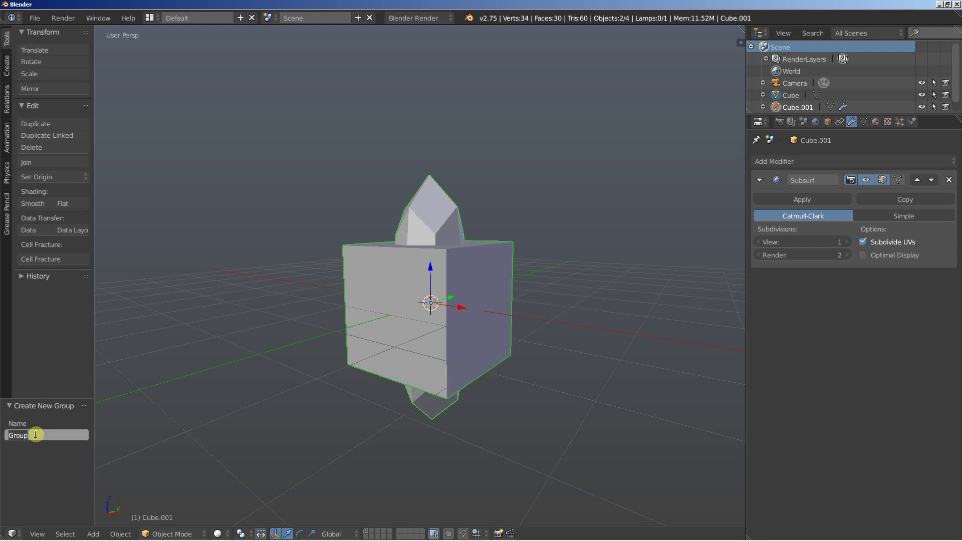
text(One)
key(Return)
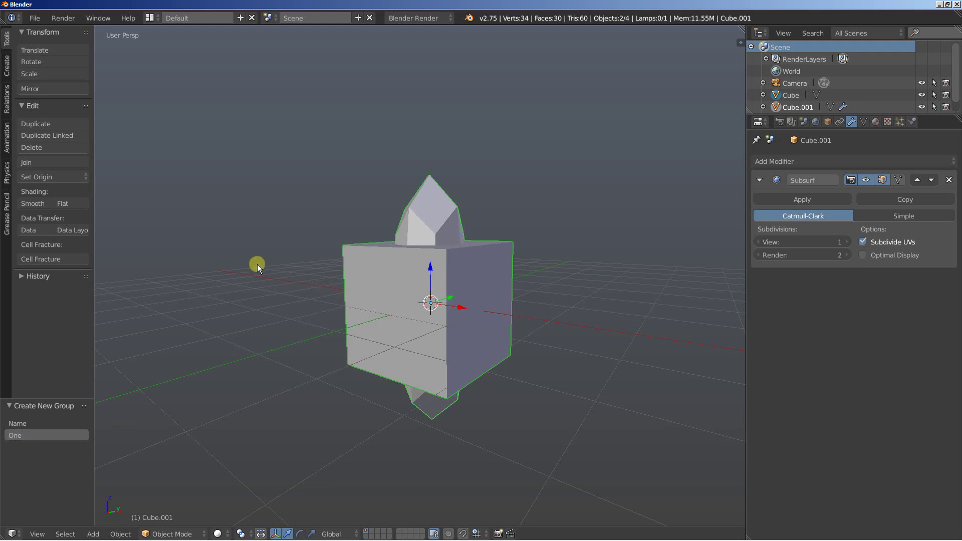
- Move both grouped objects to the third layer and switch the view to the empty second layer
key(m)
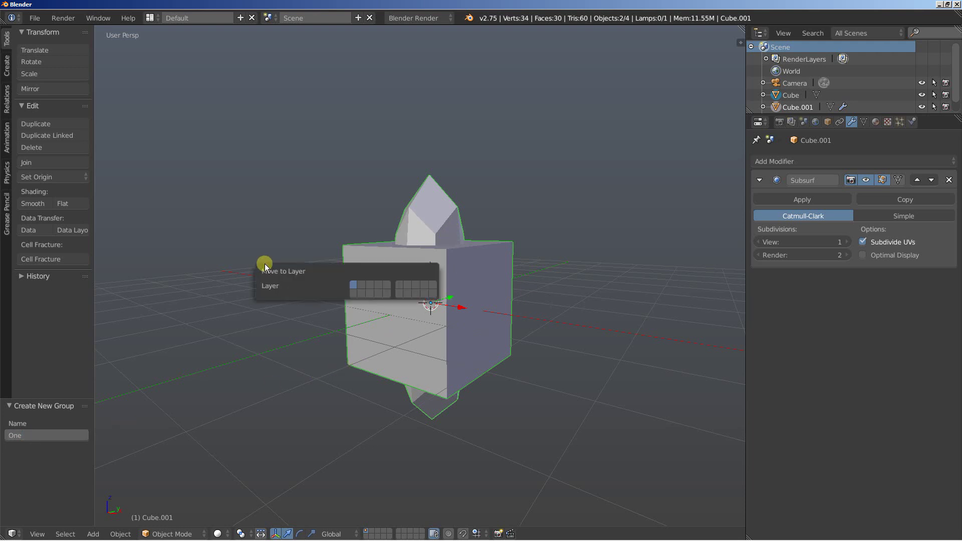
click(370, 283)
click(372, 531)
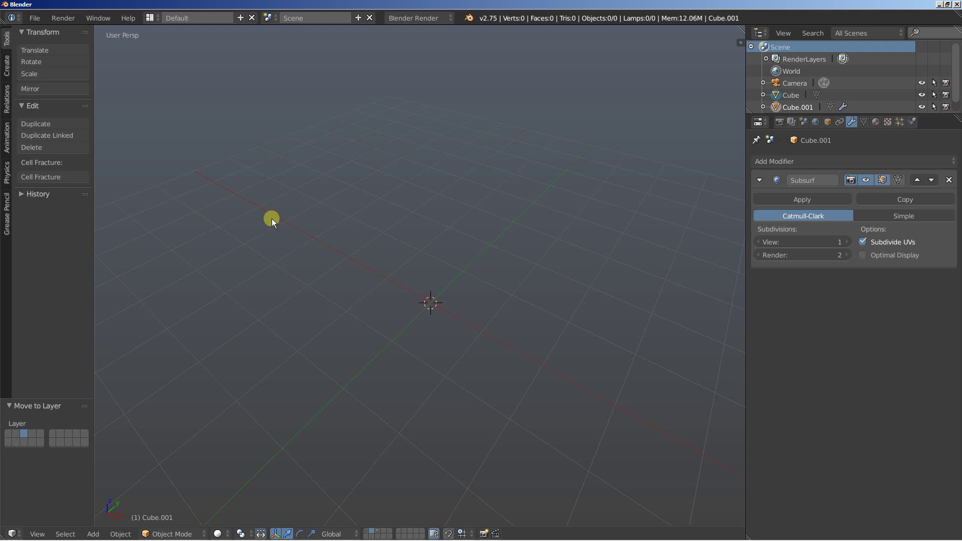
- Add an instance of the group "One" at the 3D cursor
key(shift+a)
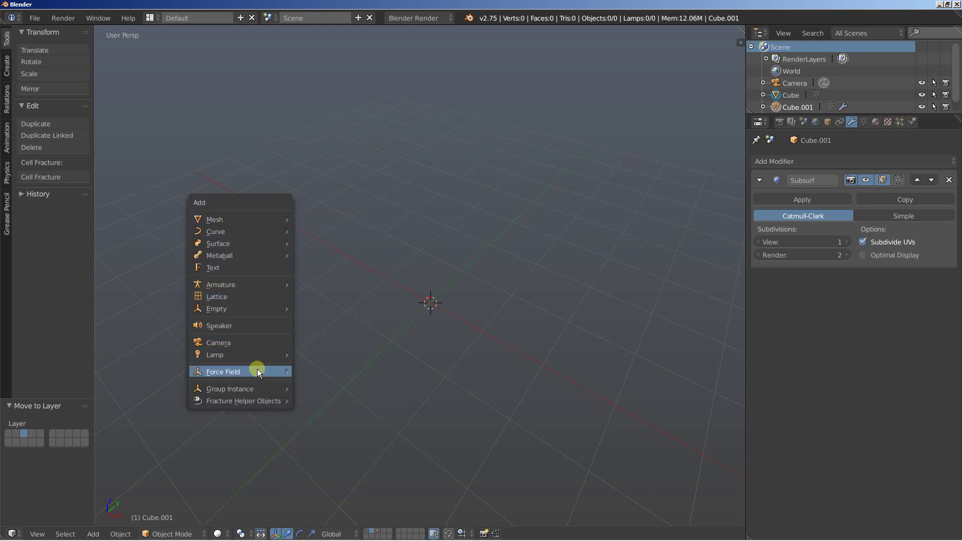
mouse_move(258, 387)
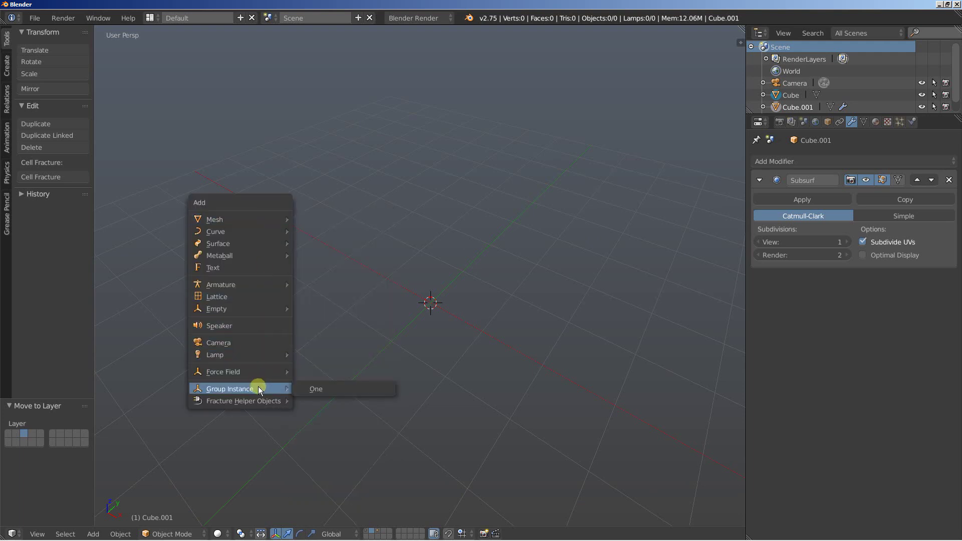
click(309, 389)
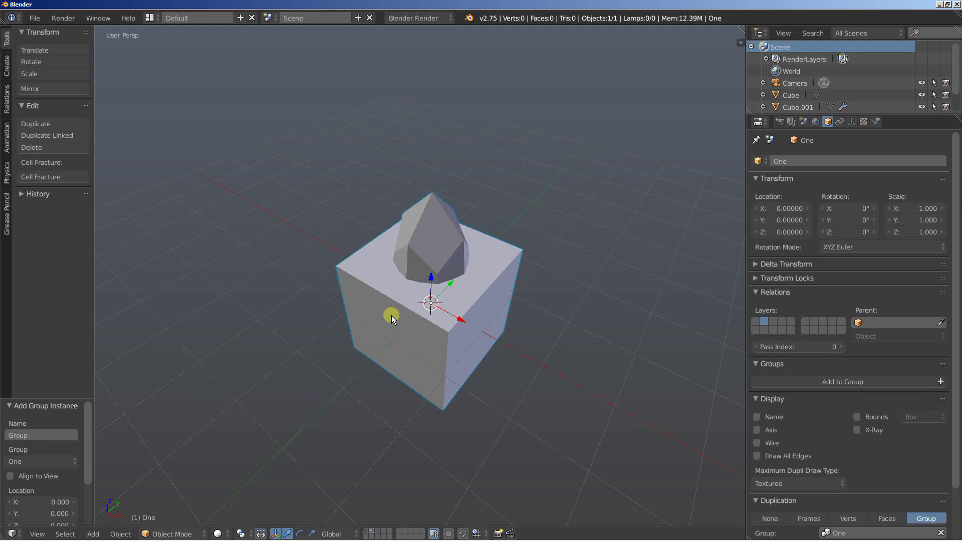
- In top orthographic view, move the group instance 5 units along the Y axis
key(KP_7)
key(KP_5)
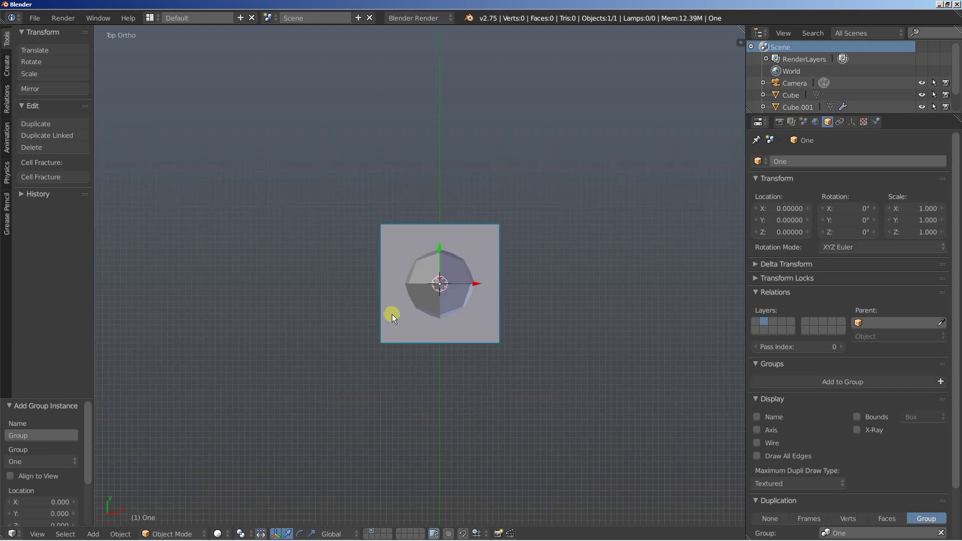
scroll(394, 313, down, 5)
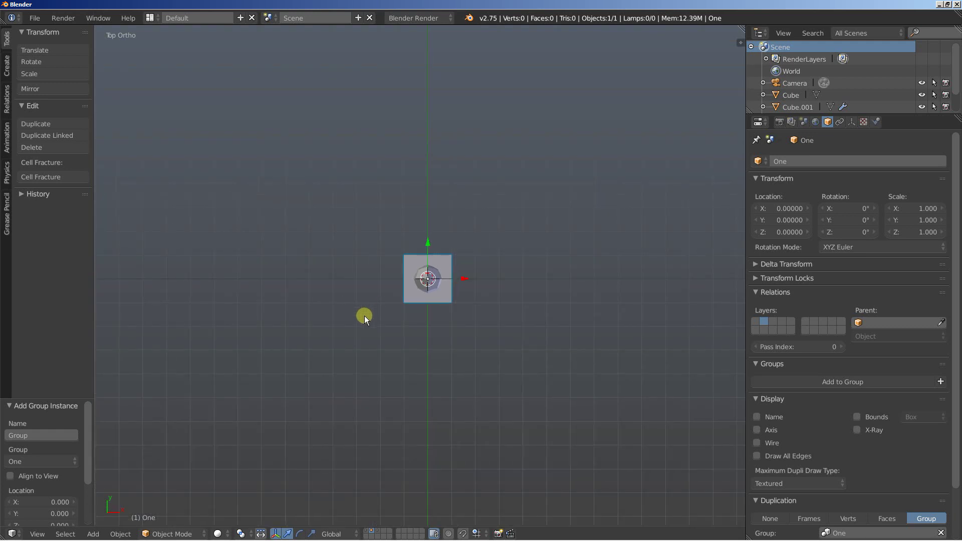
key(g)
key(y)
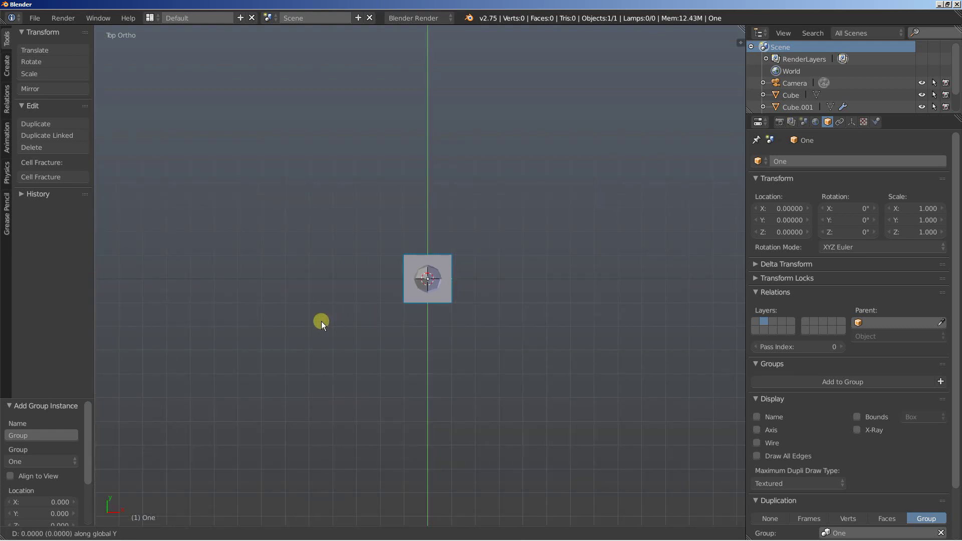
click(321, 210)
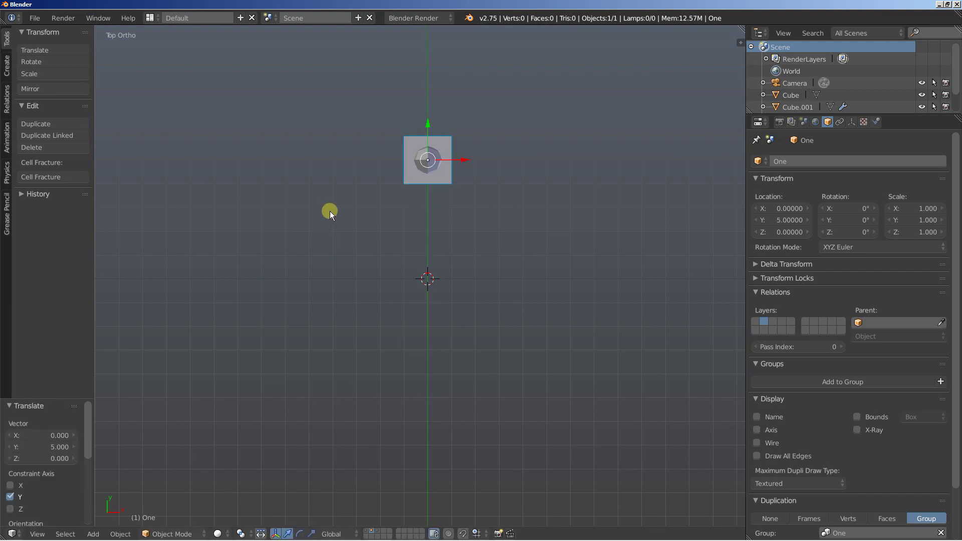
- Set the pivot point to the 3D cursor and duplicate the group instance, rotating the copy -45° about Z
click(242, 530)
click(263, 508)
key(shift+d)
key(r)
key(z)
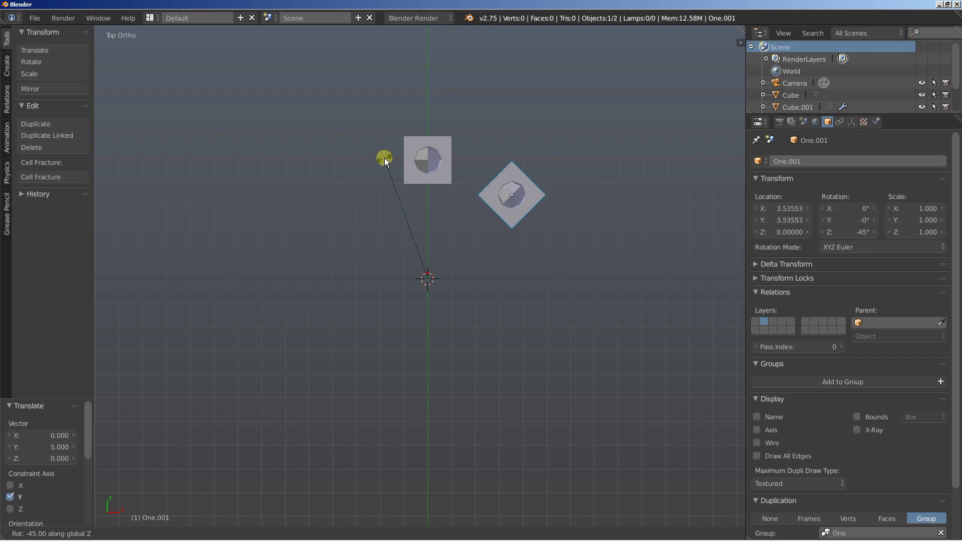
click(384, 158)
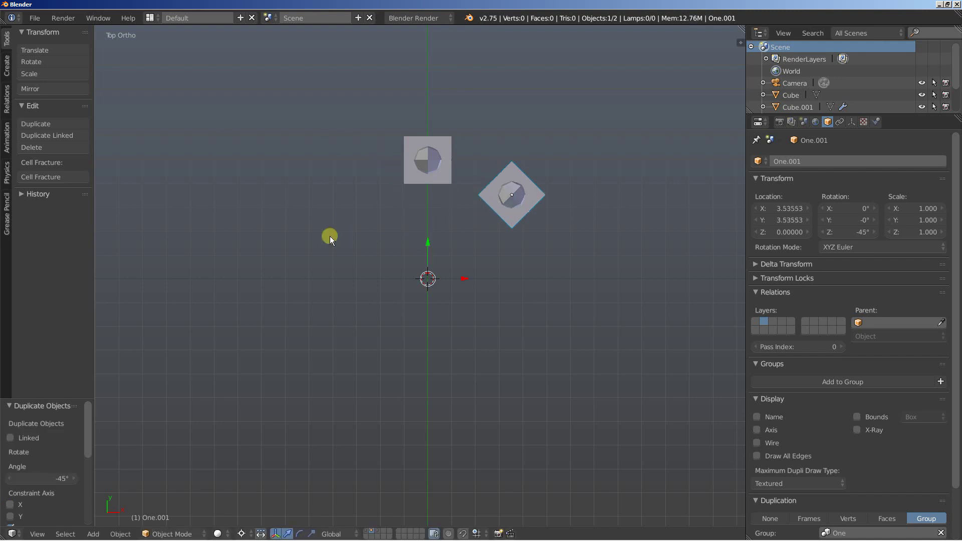
- Duplicate the newest instance three times in succession, rotating each copy a further -45° about Z around the 3D cursor
key(shift+d)
key(r)
key(z)
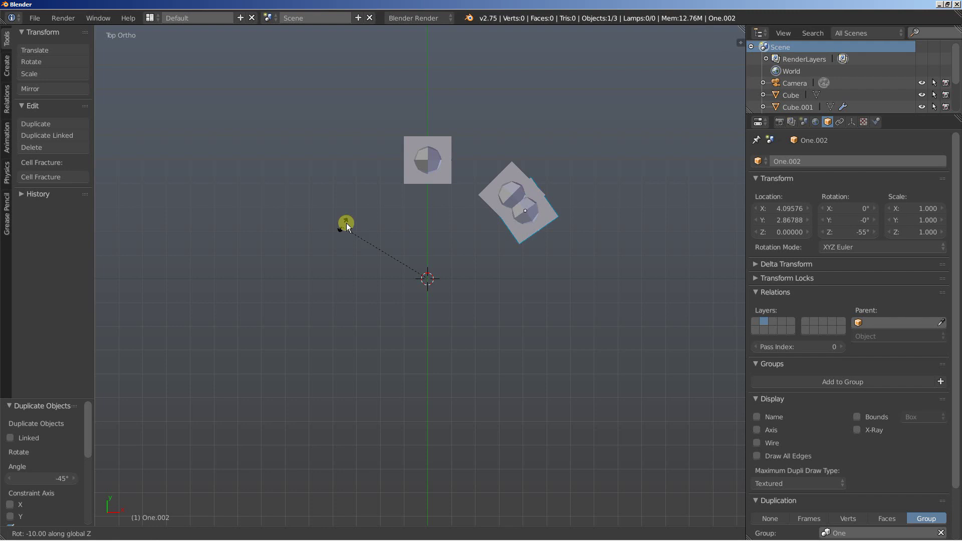
click(404, 213)
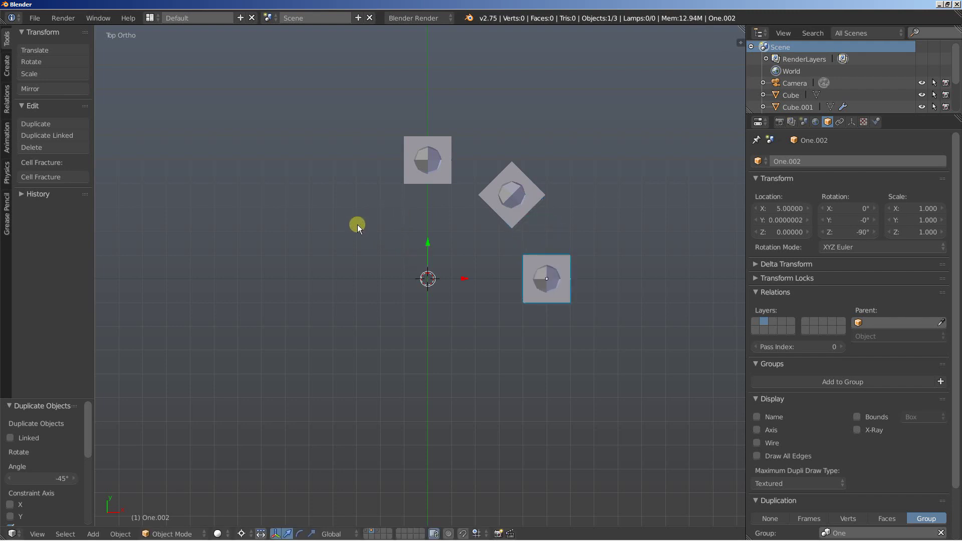
key(shift+d)
key(r)
key(z)
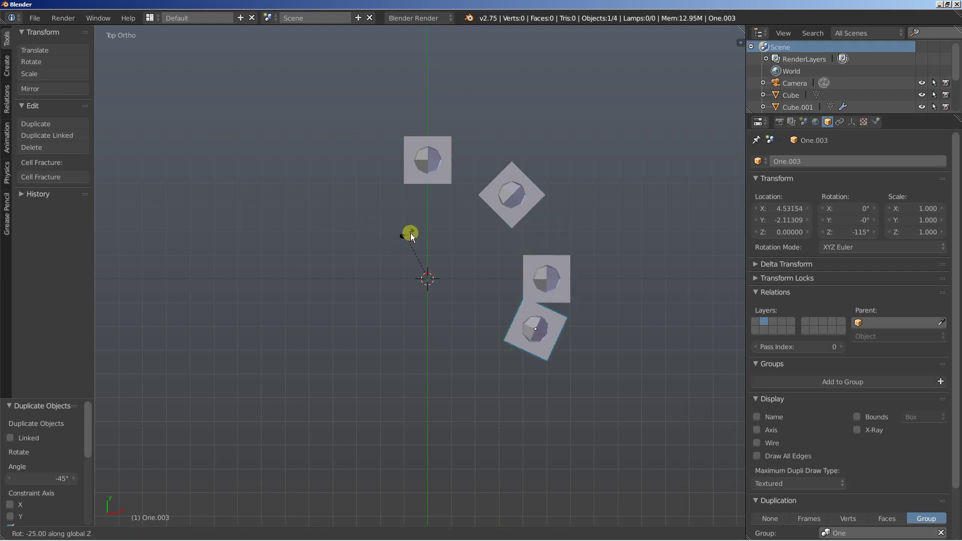
click(424, 231)
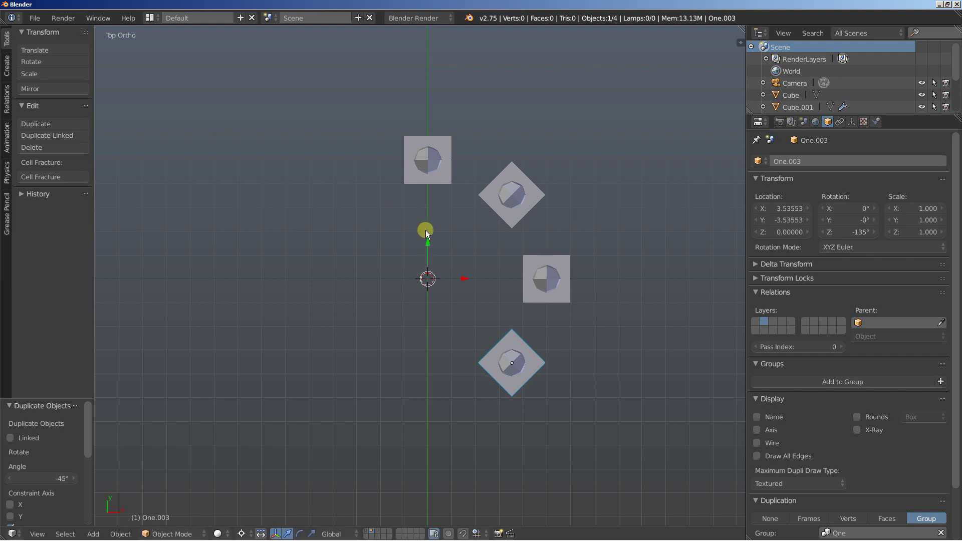
key(shift+d)
key(r)
key(z)
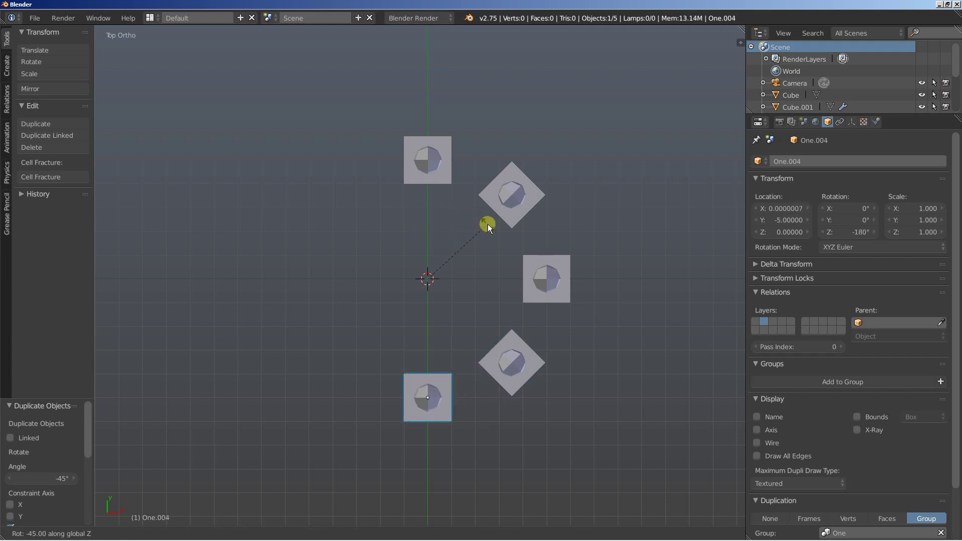
click(488, 224)
- Duplicate the newest instance three more times, rotating each copy a further -45° about Z to complete the ring of eight
key(shift+d)
key(r)
key(z)
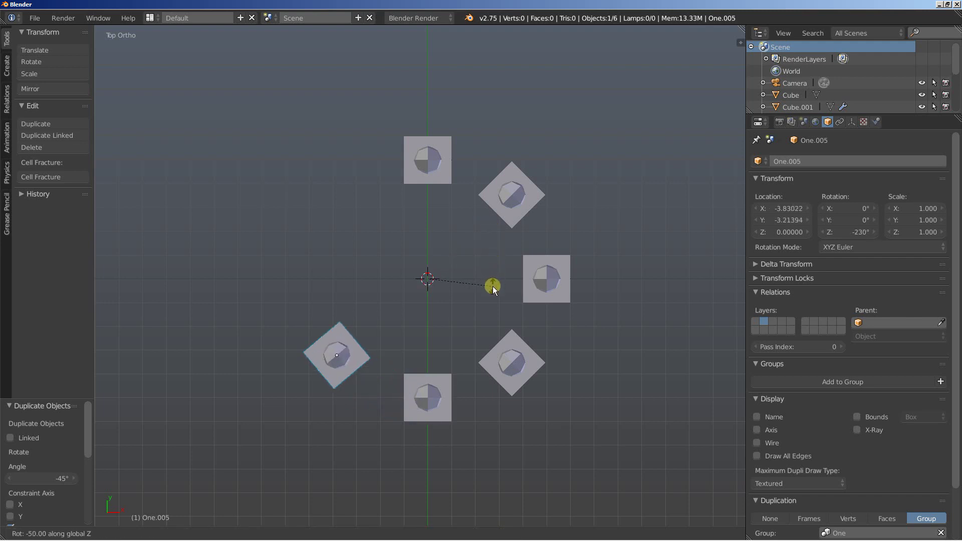
click(492, 284)
key(shift+d)
key(r)
key(z)
click(488, 346)
key(shift+d)
key(r)
key(z)
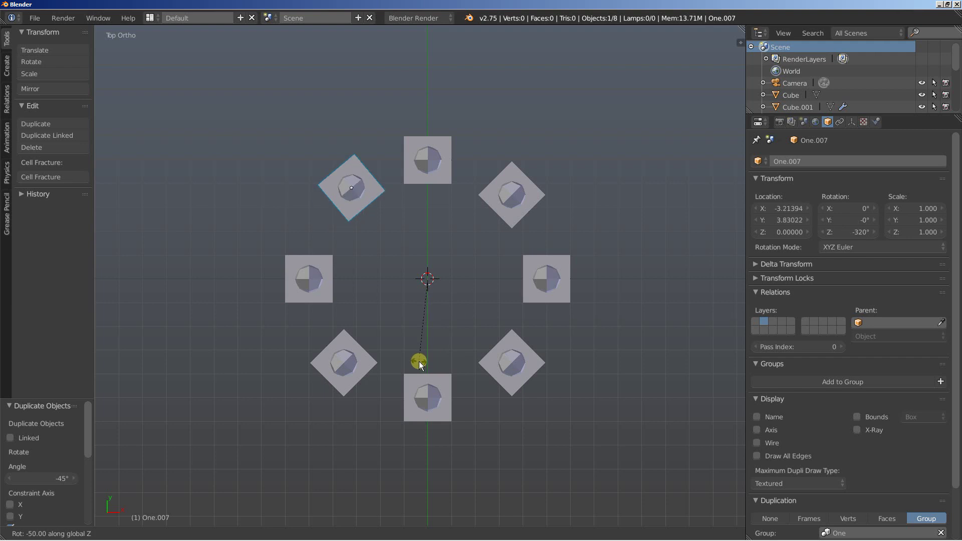
click(421, 363)
- Add an ico sphere at the centre of the ring and scale it uniformly by 2.7
middle_drag(448, 382, 416, 317)
shift+middle_drag(335, 321, 387, 375)
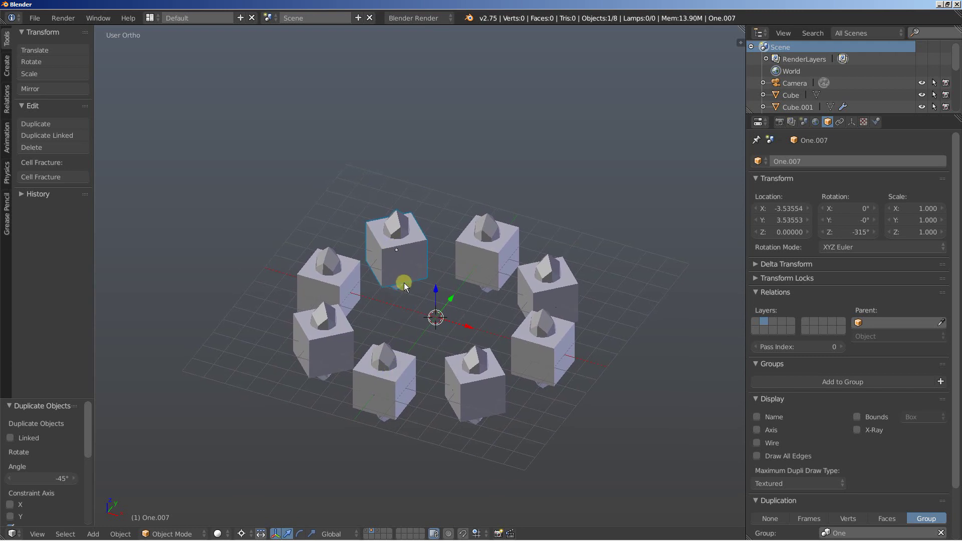
key(shift+a)
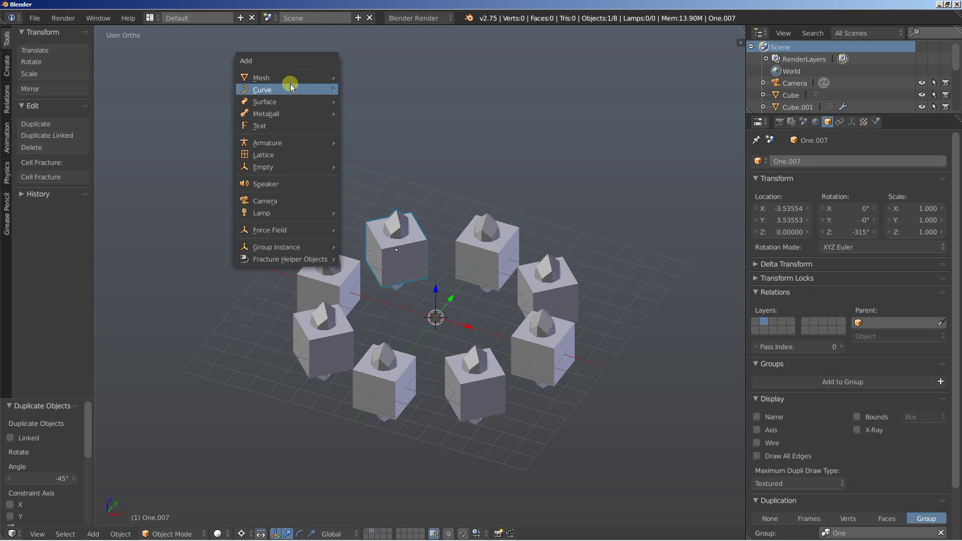
mouse_move(286, 75)
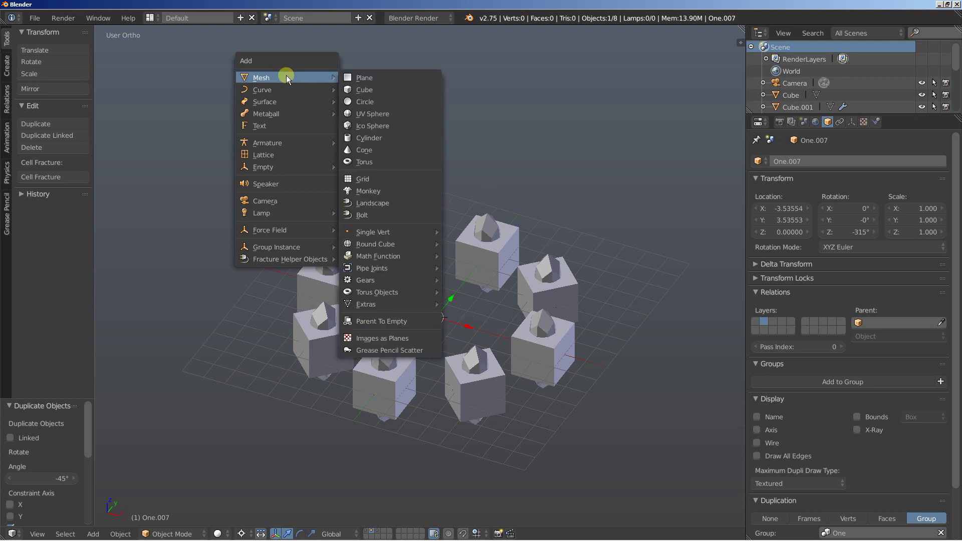
click(381, 127)
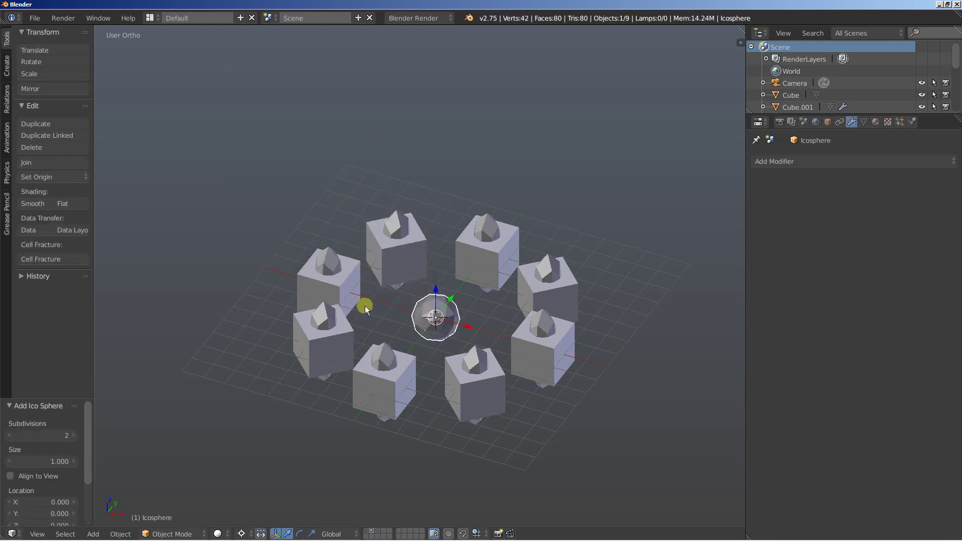
key(s)
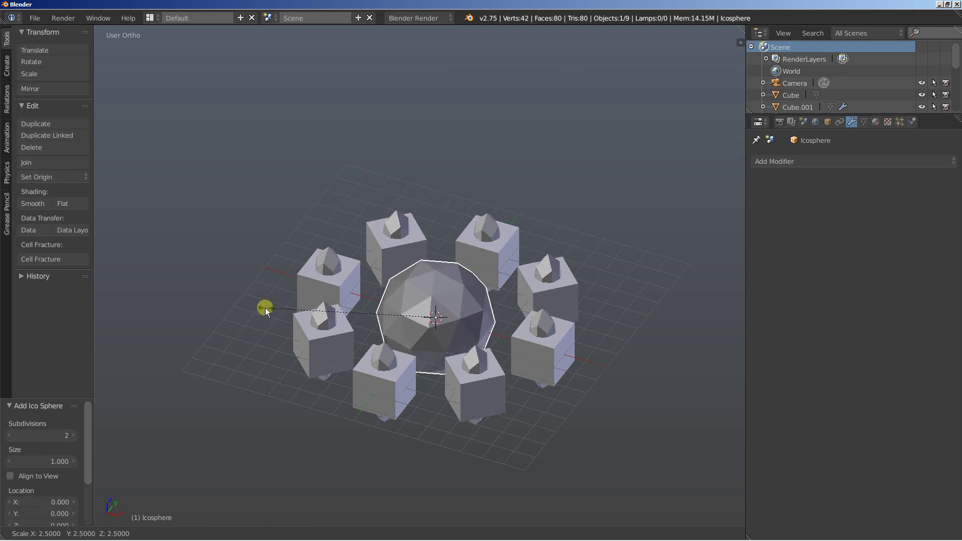
click(251, 309)
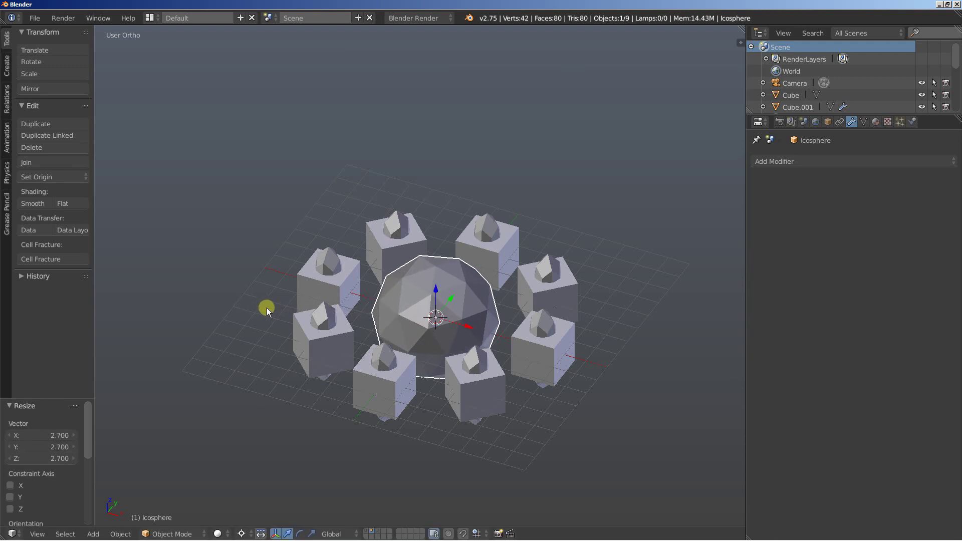
- Stretch the ico sphere by a factor of 3.1 along the Z axis
key(s)
key(z)
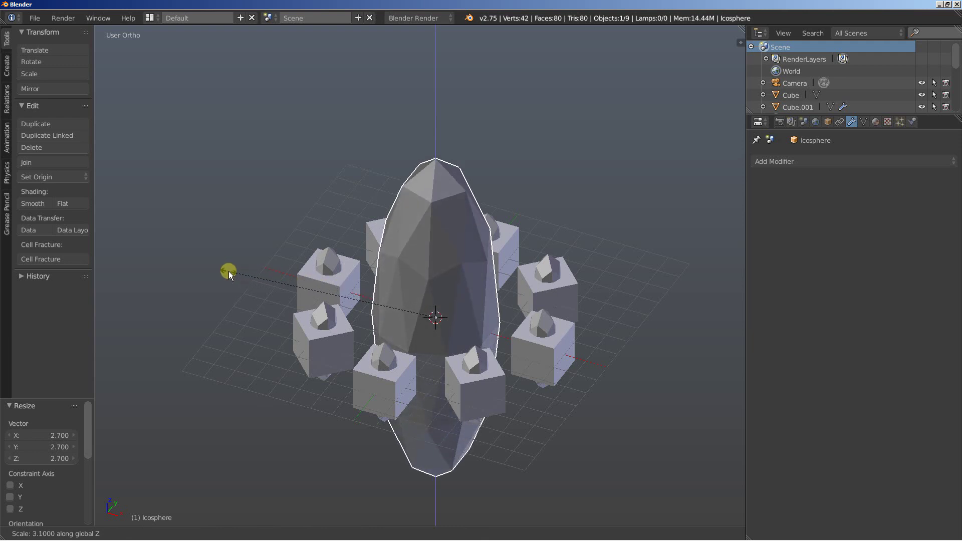
click(229, 271)
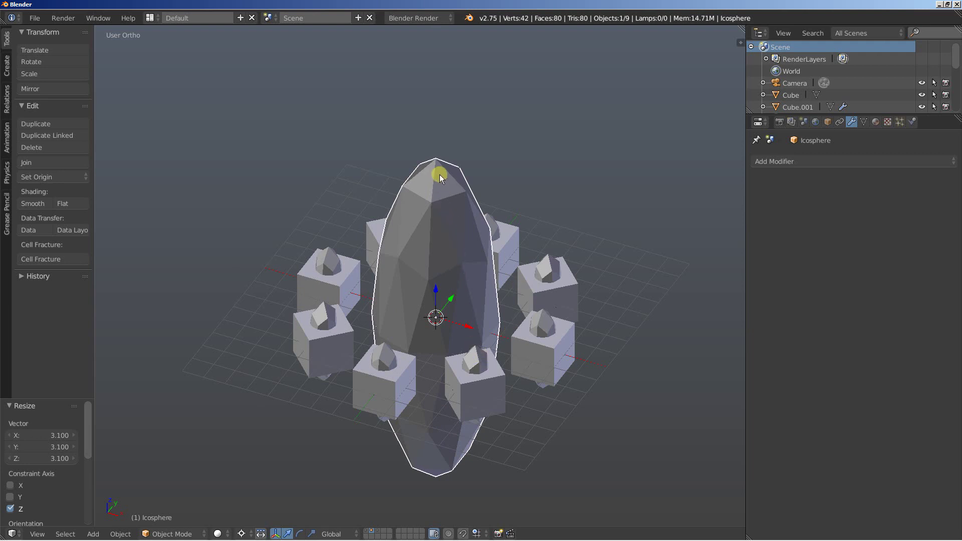
- Group the ico sphere together with all eight surrounding instances and name the new group "Two"
middle_drag(465, 213, 471, 220)
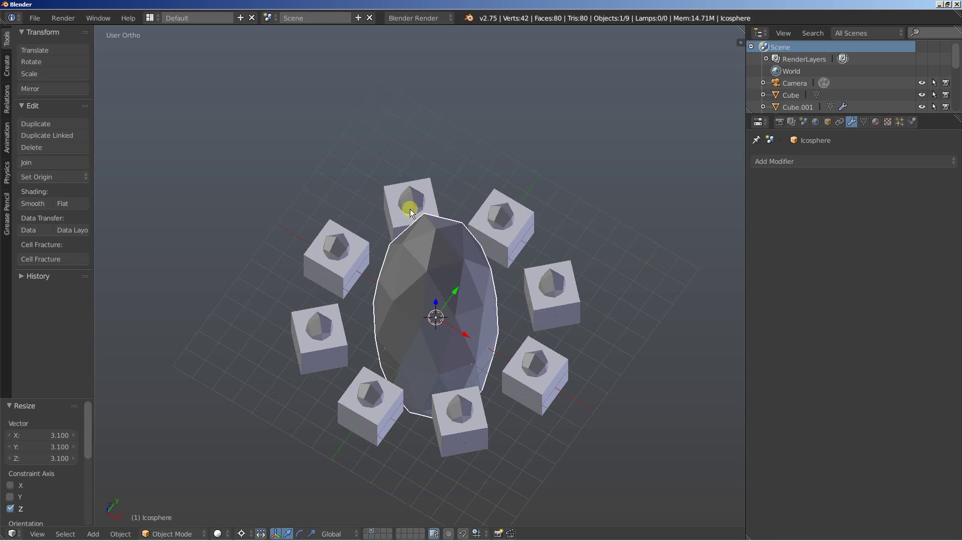
shift+click(397, 192)
shift+click(501, 216)
shift+click(550, 279)
shift+click(528, 371)
shift+click(458, 414)
shift+click(365, 405)
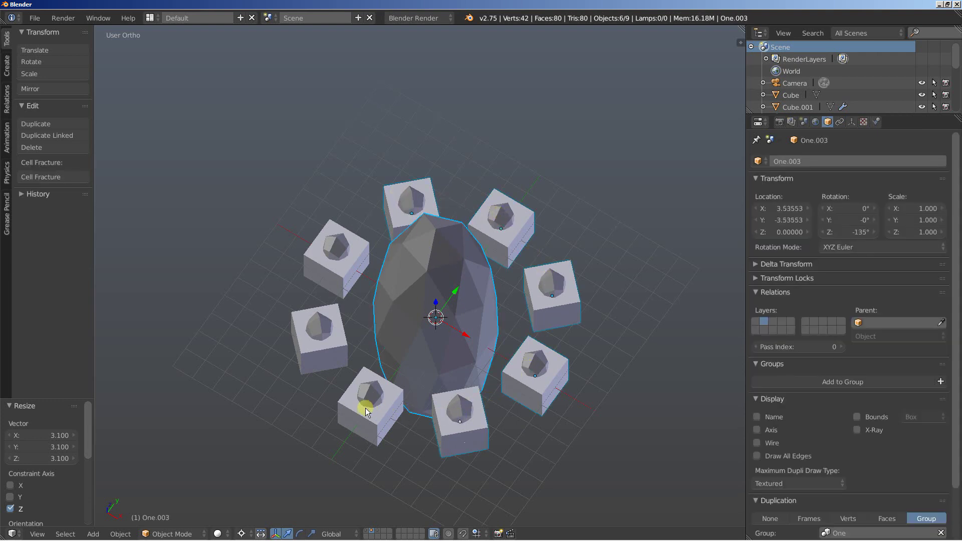
shift+click(326, 351)
shift+click(327, 273)
key(ctrl+g)
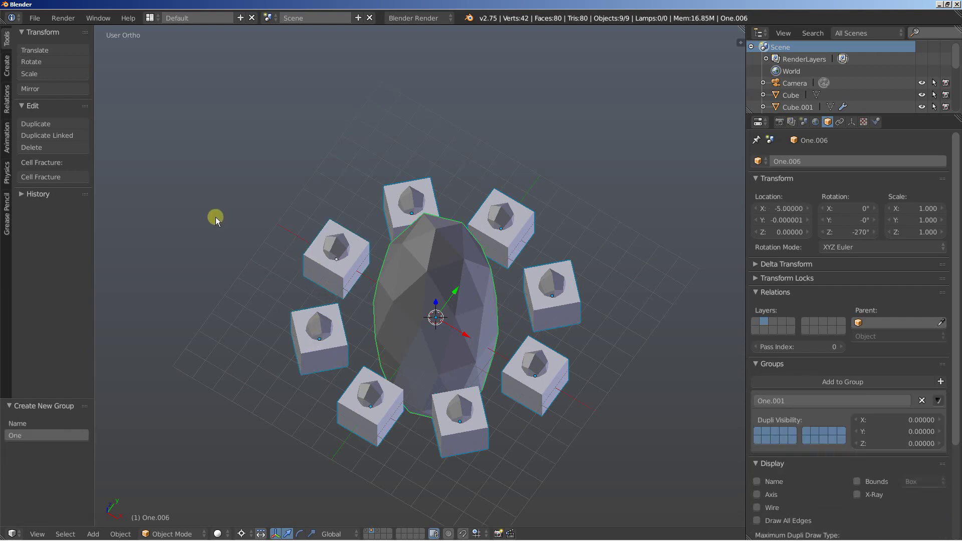
click(43, 434)
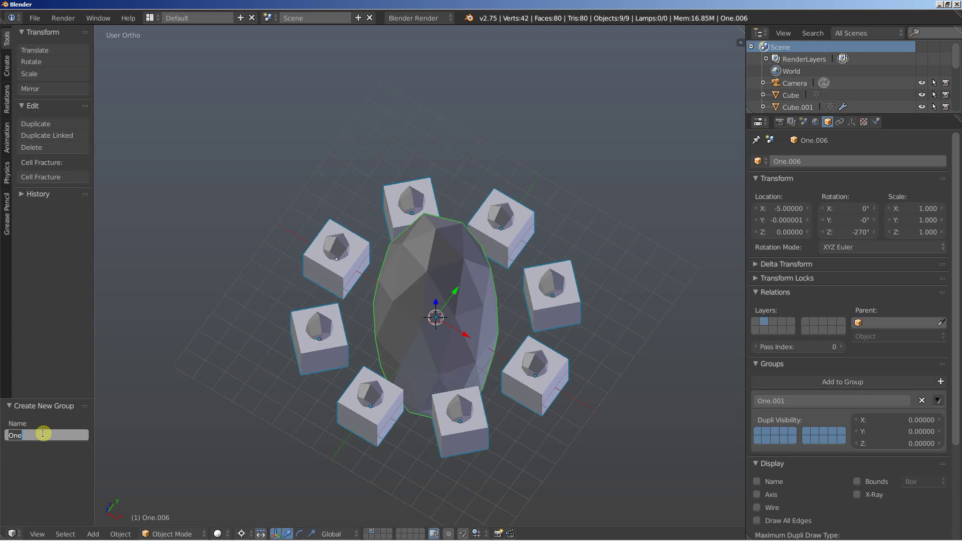
text(Two)
key(Return)
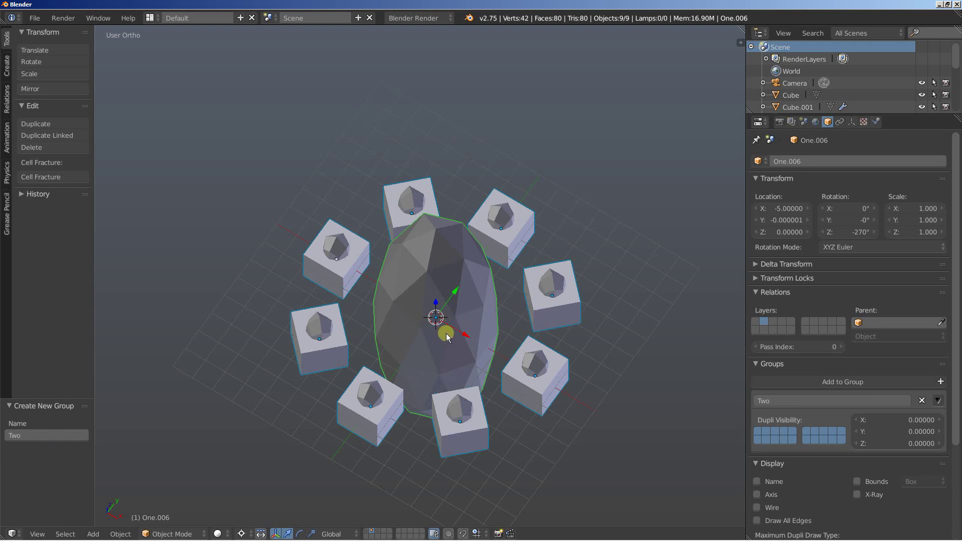
- Show layer 1 and add an instance of the group "Two" at the 3D cursor
middle_drag(452, 333, 455, 329)
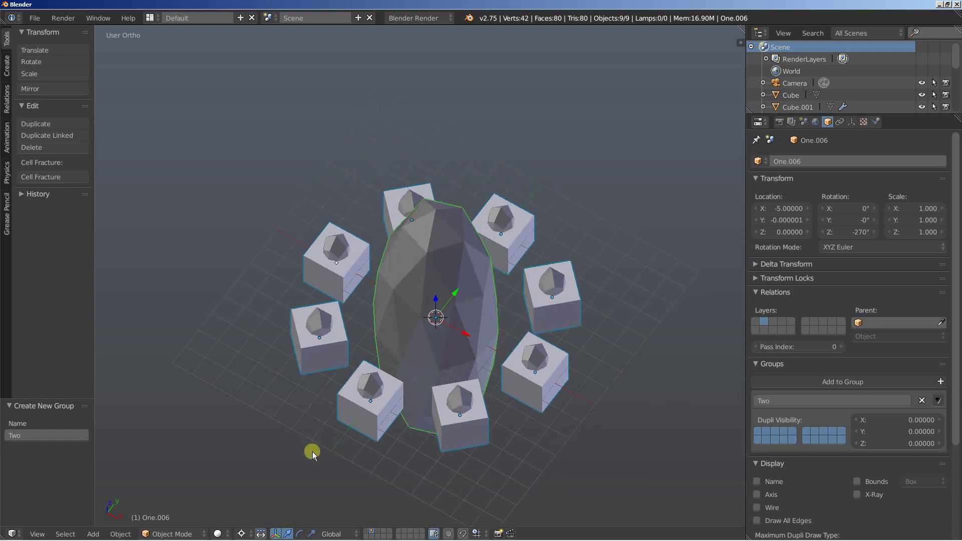
click(368, 531)
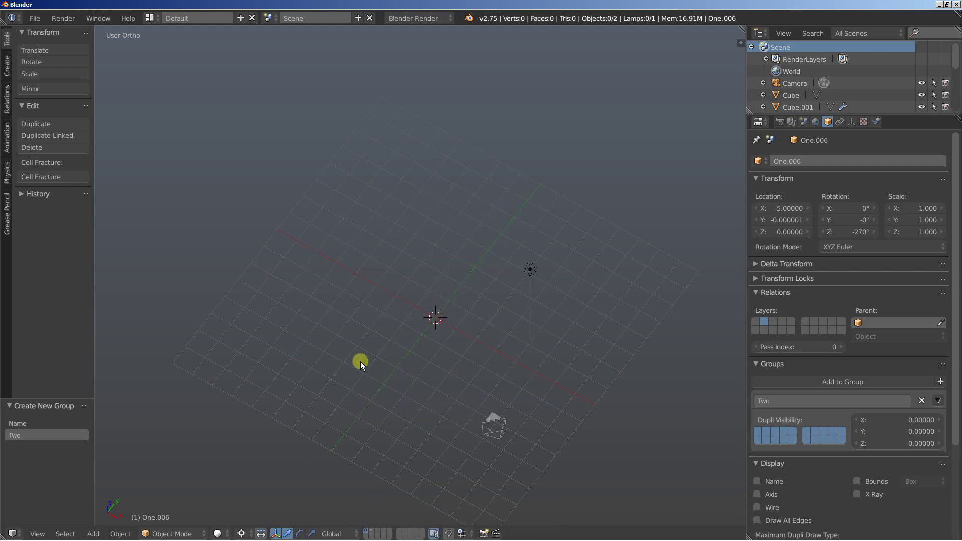
key(shift+a)
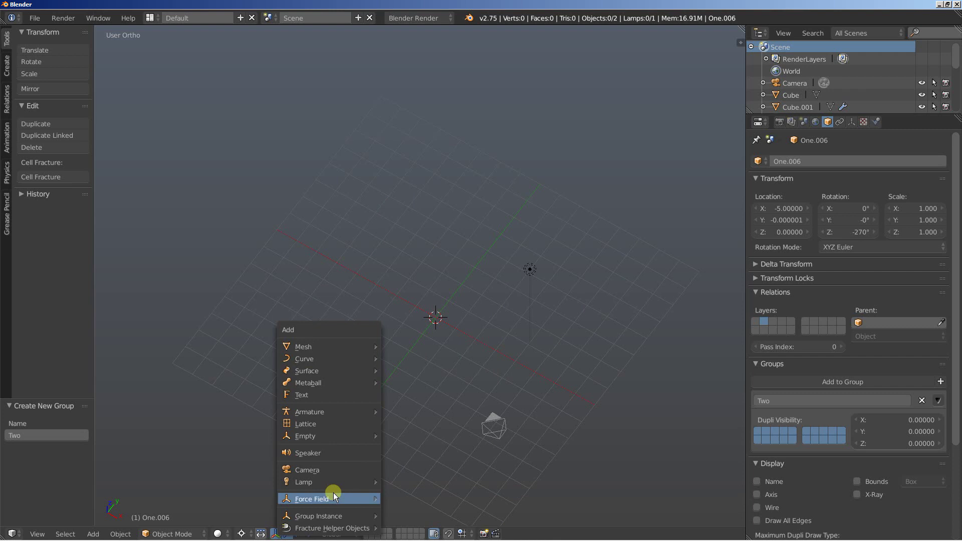
mouse_move(339, 516)
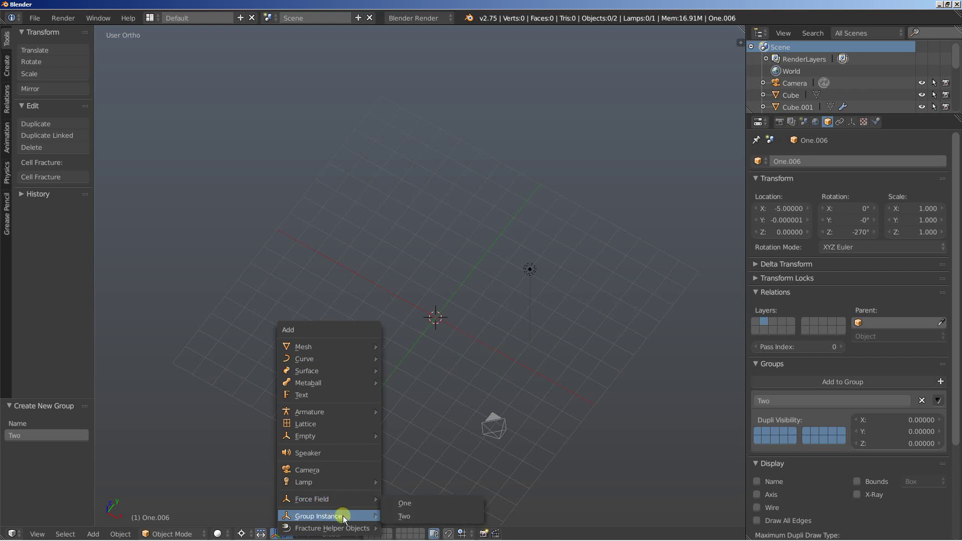
click(393, 522)
mouse_move(401, 424)
middle_down()
mouse_move(474, 341)
mouse_move(462, 296)
mouse_move(419, 326)
mouse_move(398, 388)
middle_up()
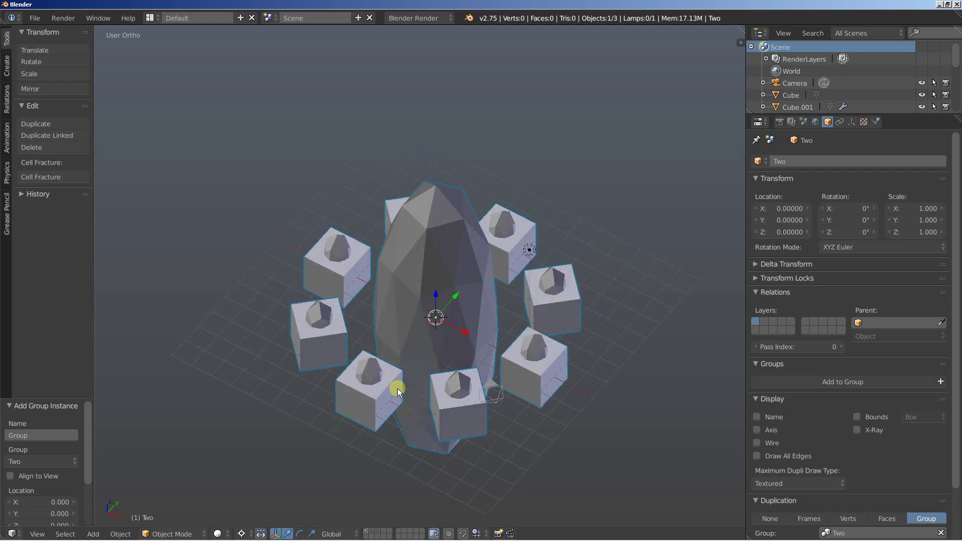
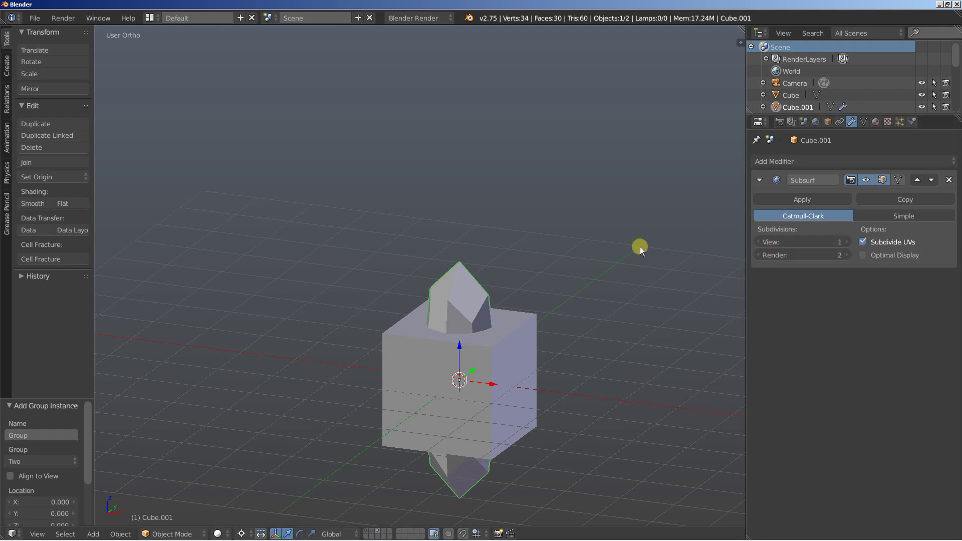
- Stretch the subdivided inner cube of the original pair by a factor of 1.6 along Z
key(s)
key(z)
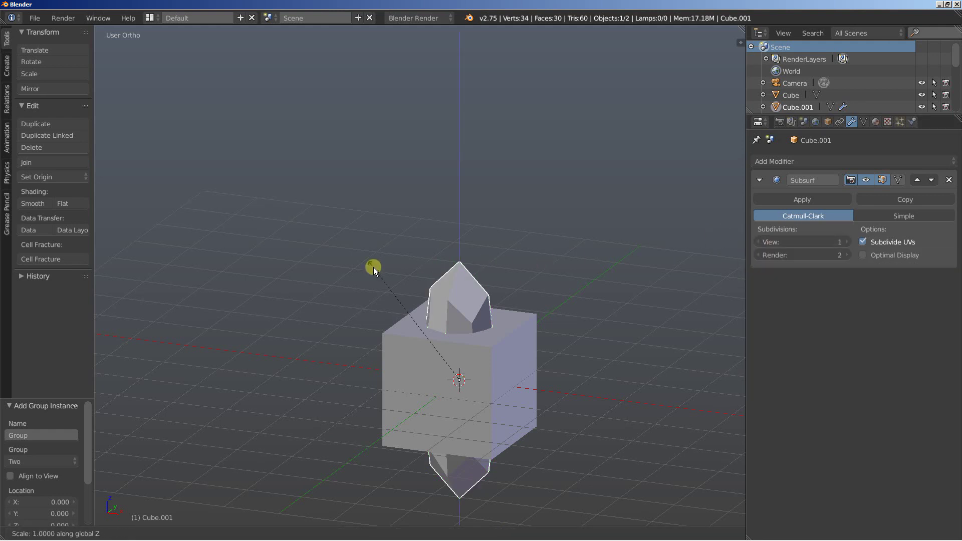
click(322, 204)
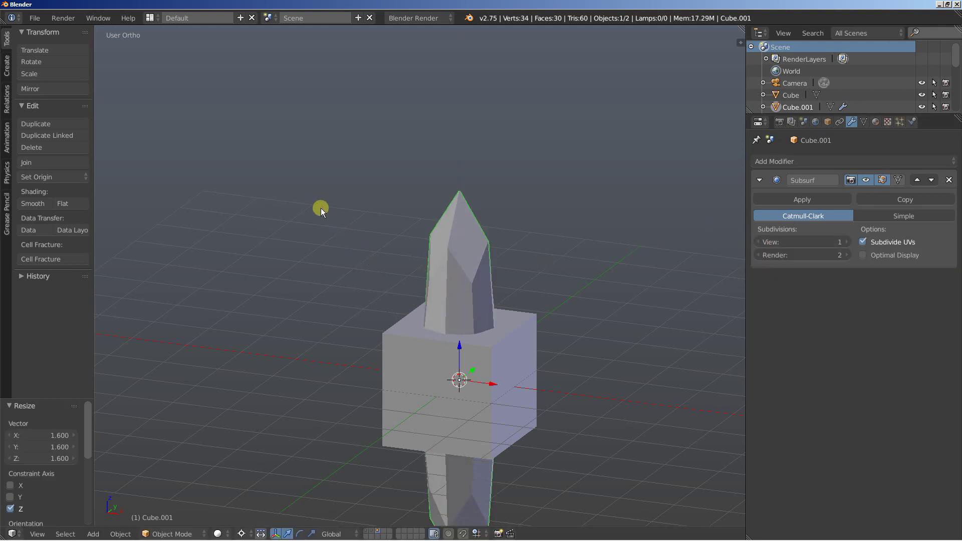
- Add four evenly spaced loop cuts across the height of the stretched inner cube's mesh, without sliding them
shift+middle_drag(365, 335, 307, 217)
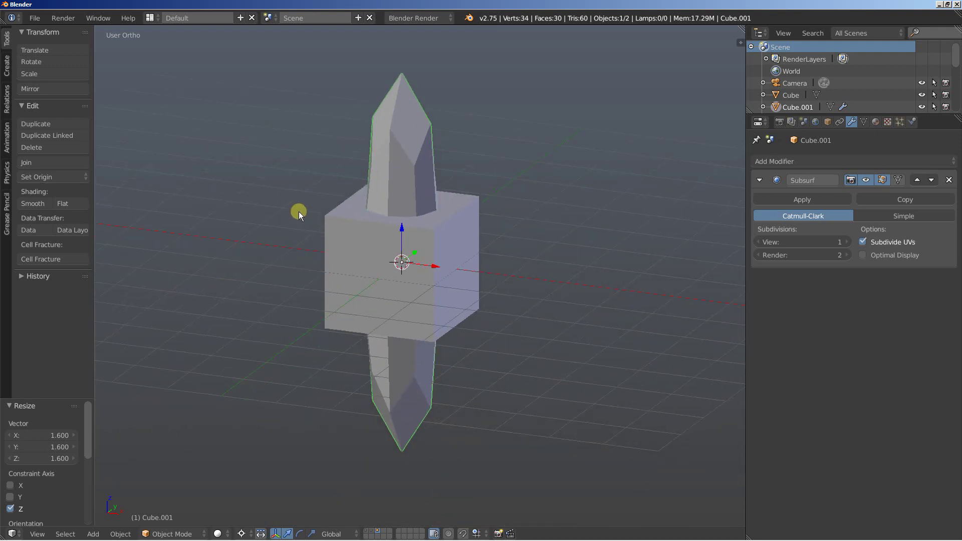
key(Tab)
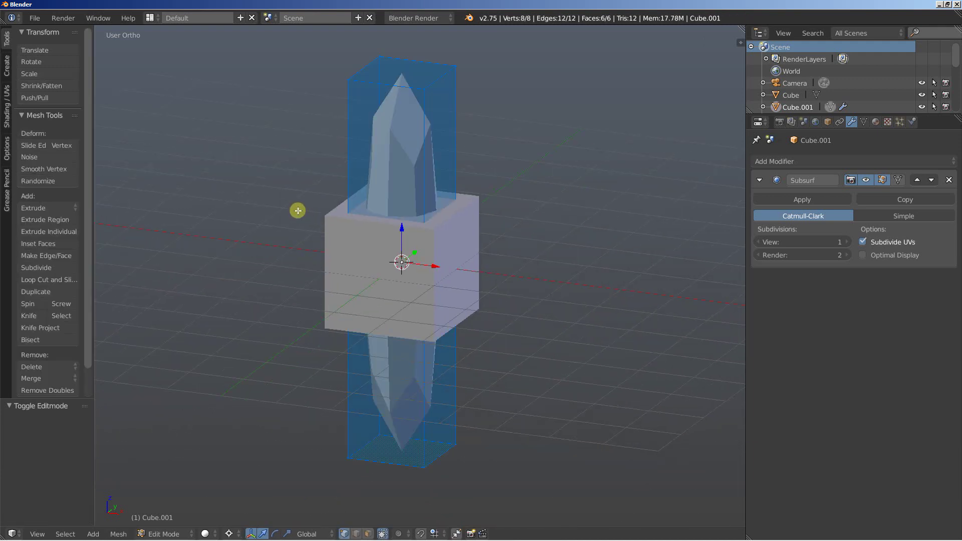
key(ctrl+r)
scroll(361, 308, up, 2)
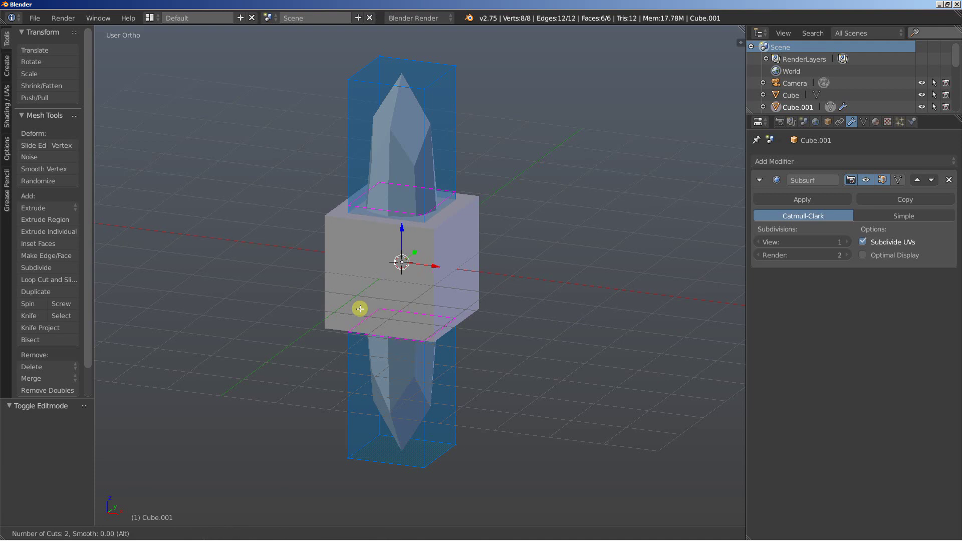
scroll(360, 308, up, 1)
click(358, 307)
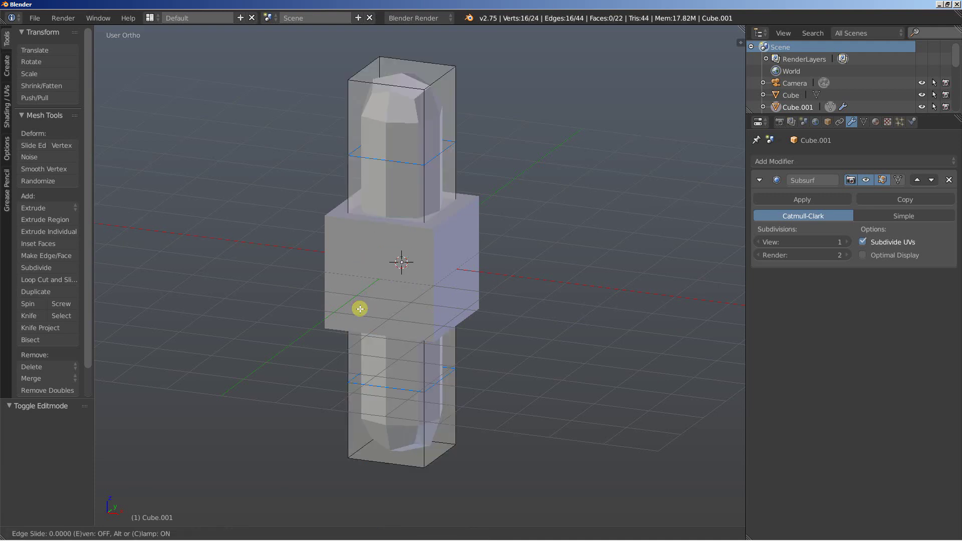
right_click(373, 304)
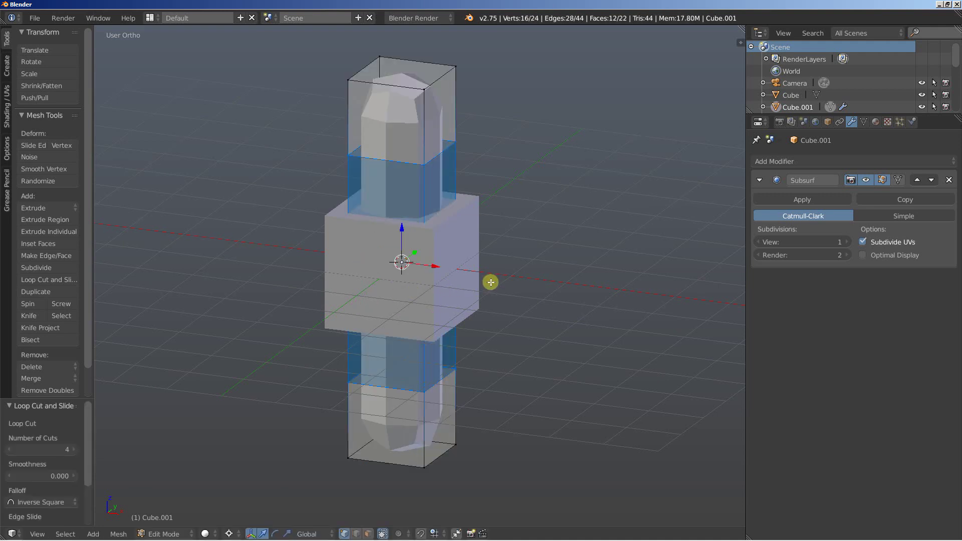
key(Tab)
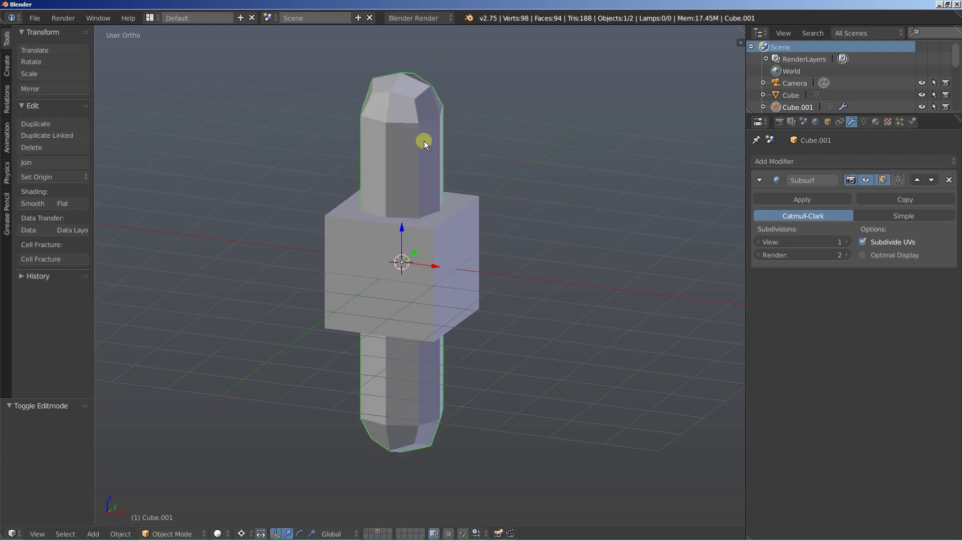
- Set the inner cube's Subsurf view subdivisions to 2 and show layer 2 to inspect the ring of instances
click(848, 242)
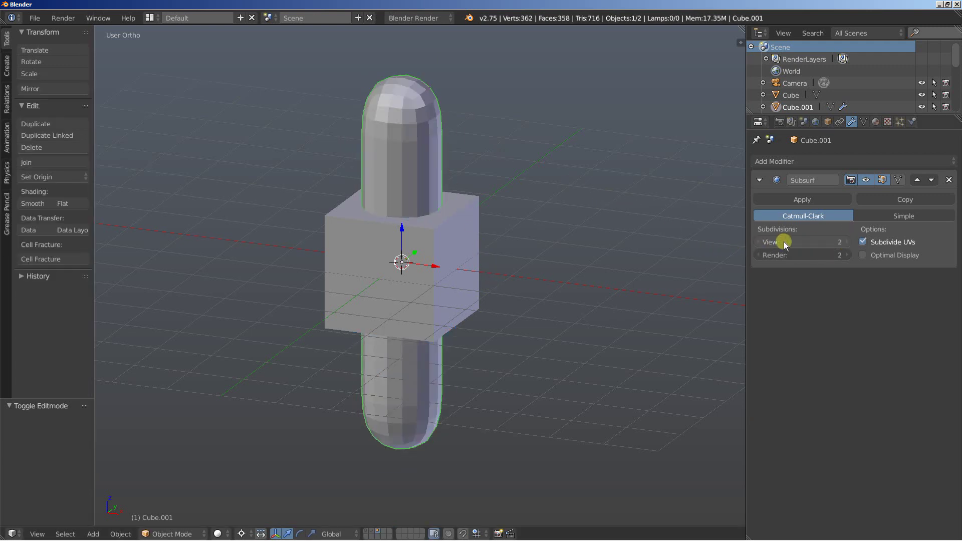
middle_drag(375, 209, 414, 215)
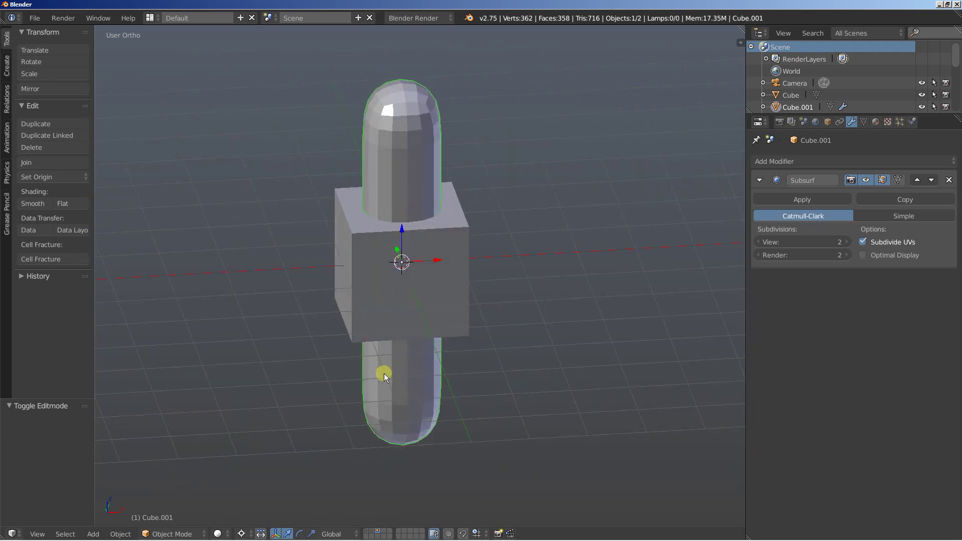
click(372, 531)
scroll(449, 308, down, 5)
middle_drag(449, 308, 434, 319)
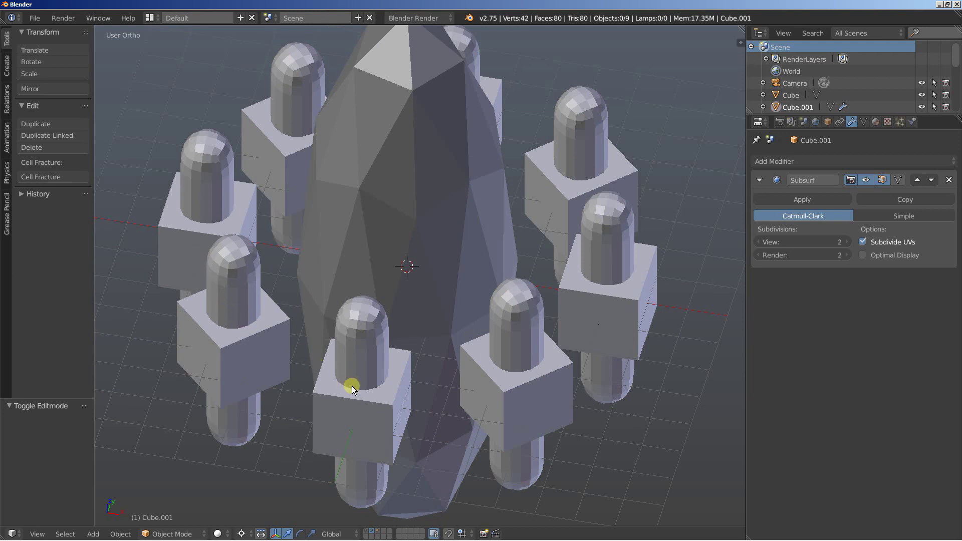
- Show layer 3 and give the original outer cube a Wireframe modifier with a thickness of 0.2
click(378, 531)
scroll(354, 343, up, 6)
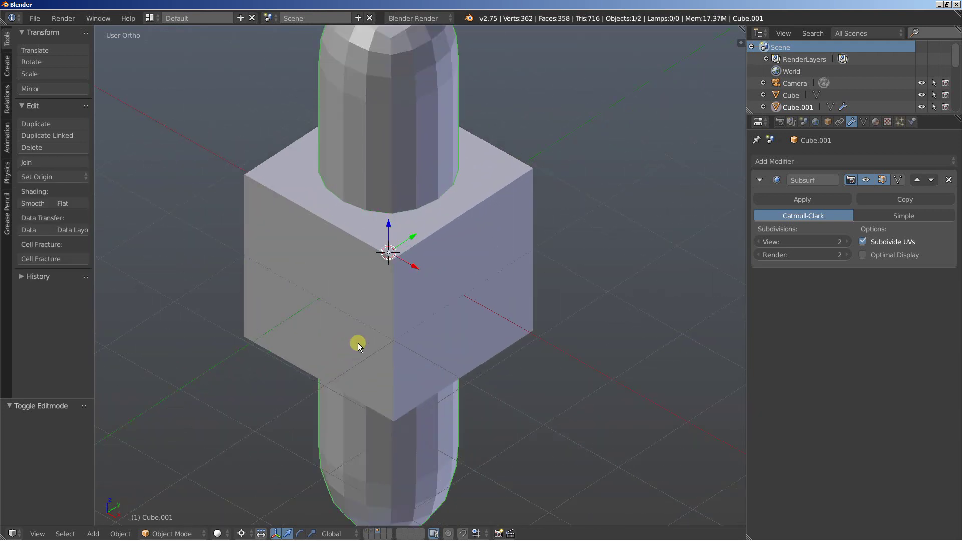
right_click(487, 249)
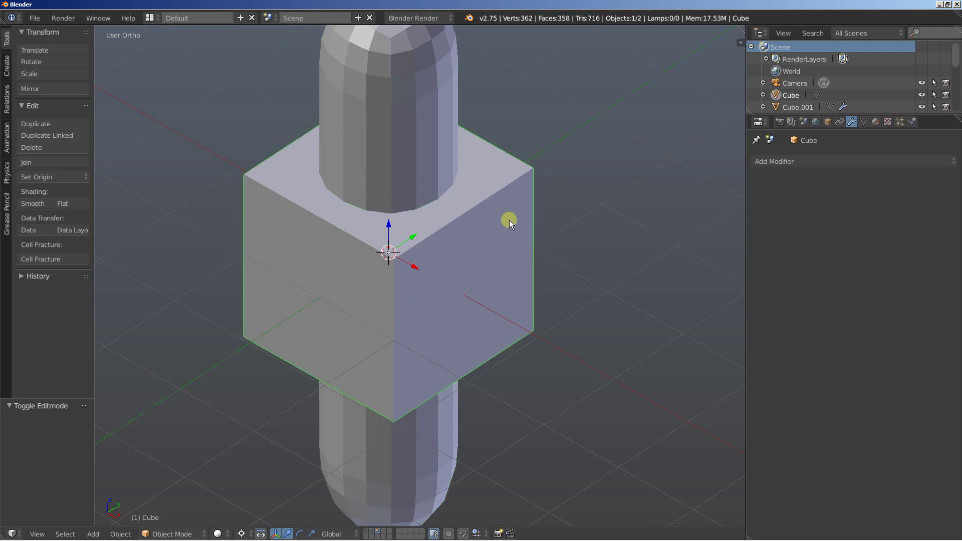
scroll(509, 220, down, 2)
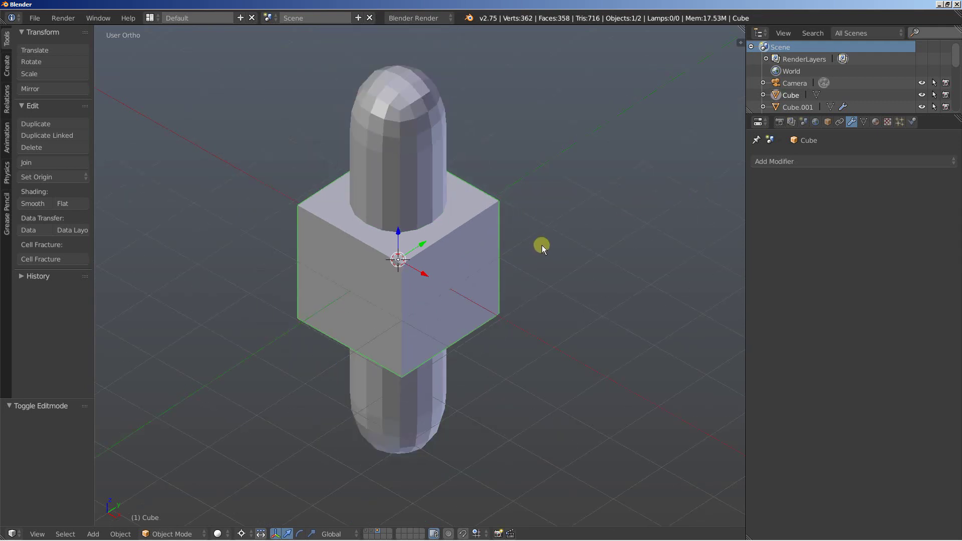
click(784, 162)
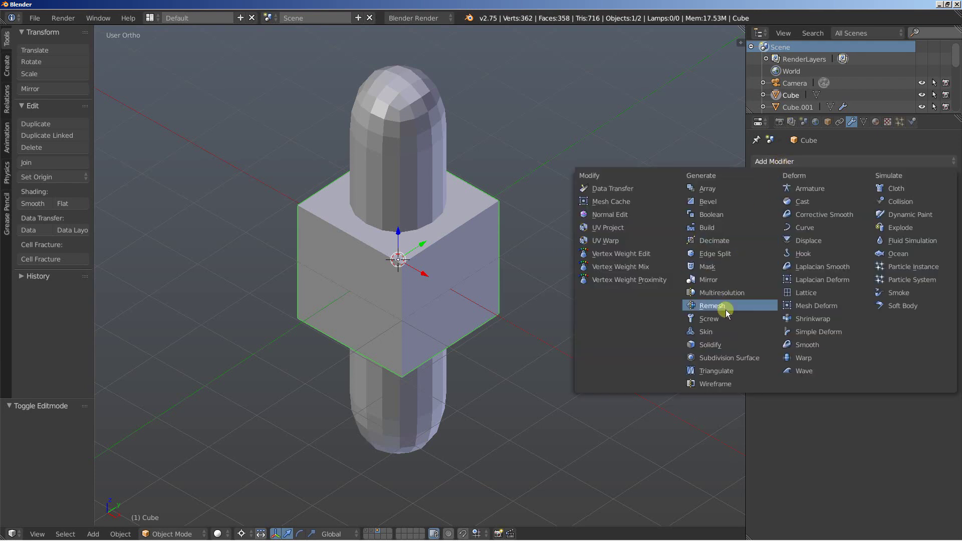
click(712, 385)
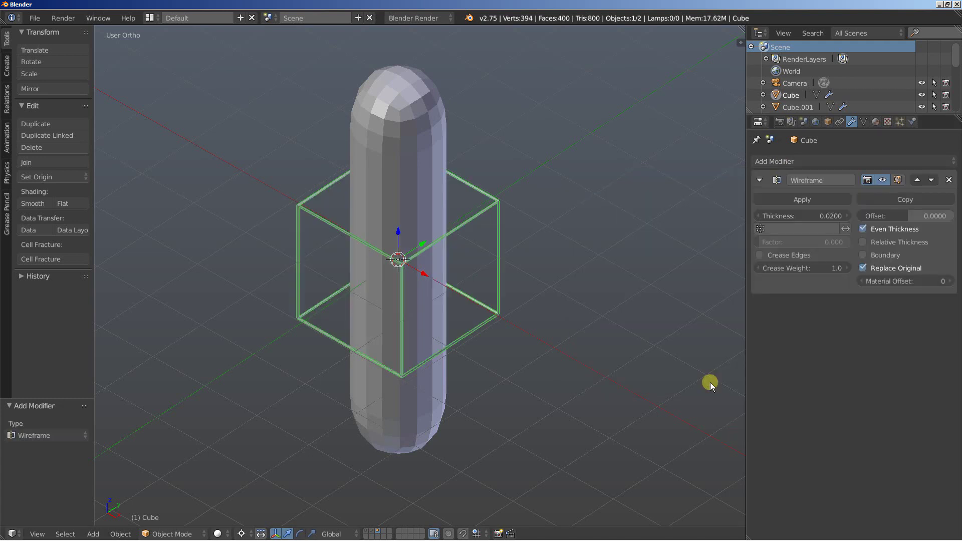
click(800, 214)
text(0.2)
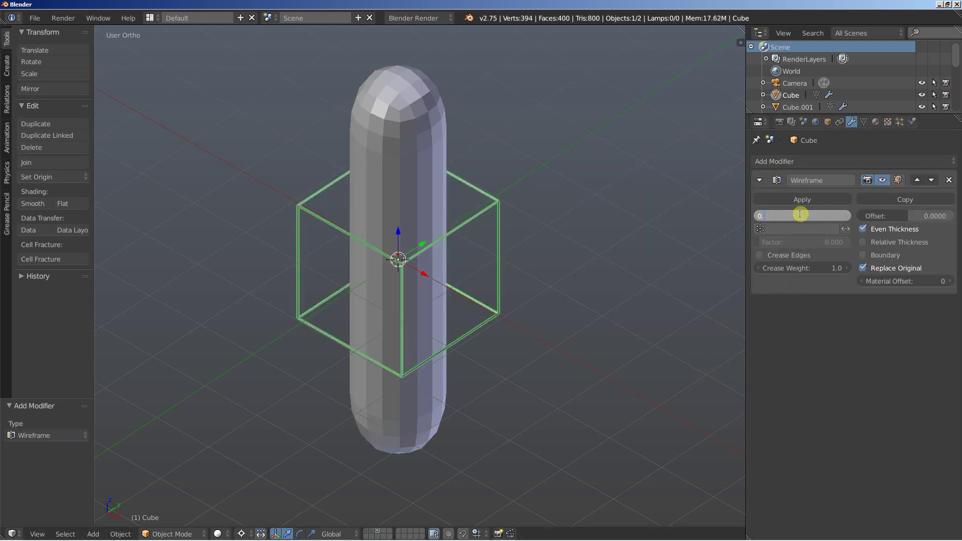
key(Return)
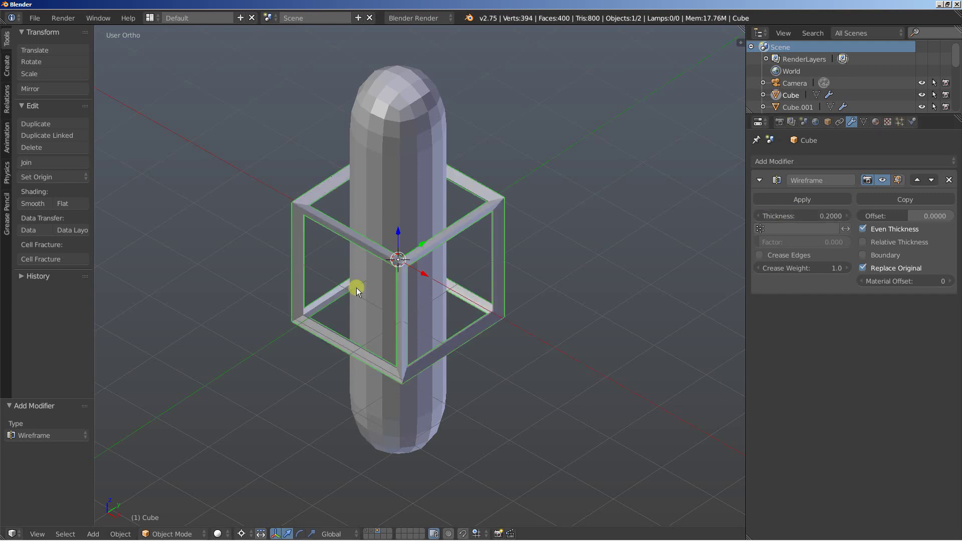
- Inspect the ring of instances on layer 2 and the selected instance of group "Two" on layer 1
click(372, 531)
scroll(406, 356, down, 5)
mouse_move(390, 353)
middle_down()
mouse_move(429, 270)
mouse_move(384, 335)
middle_up()
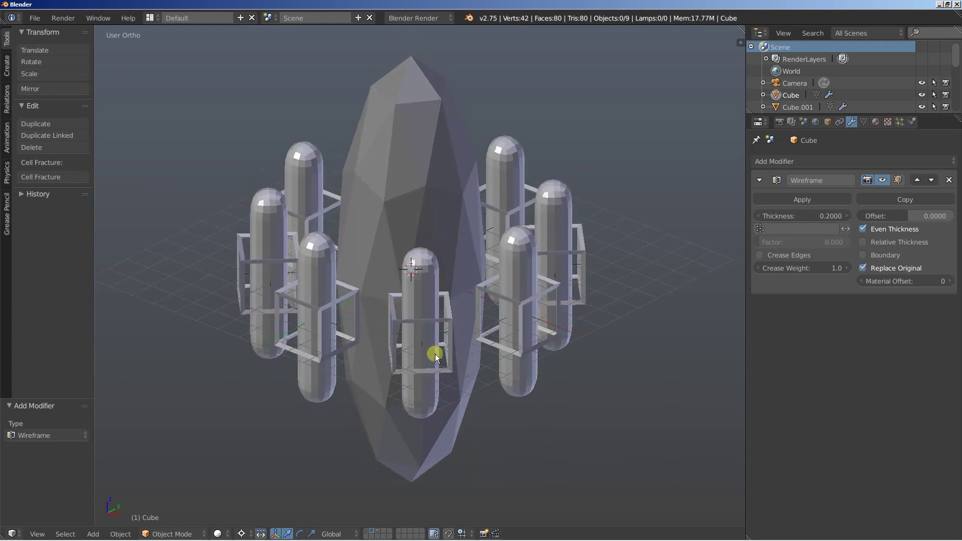
click(370, 530)
middle_drag(387, 392, 407, 355)
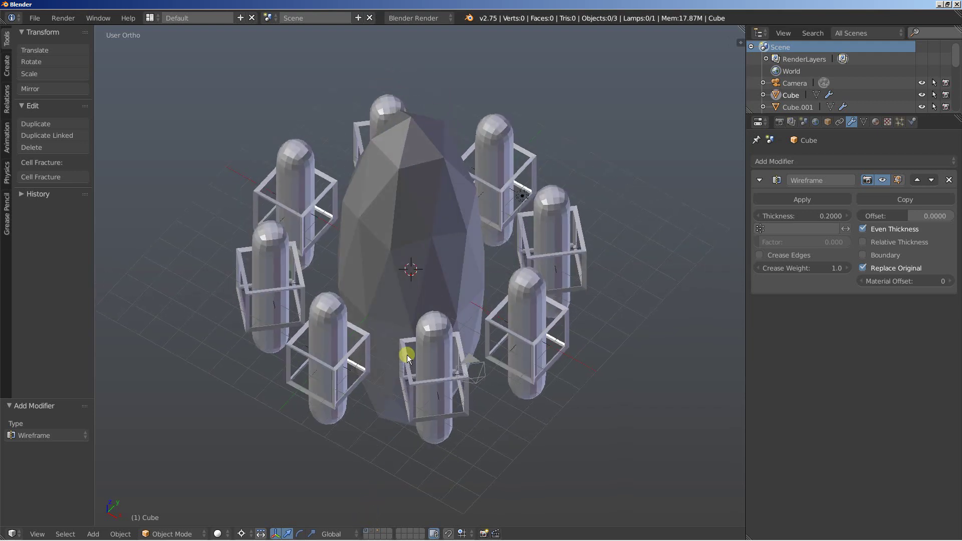
right_click(406, 295)
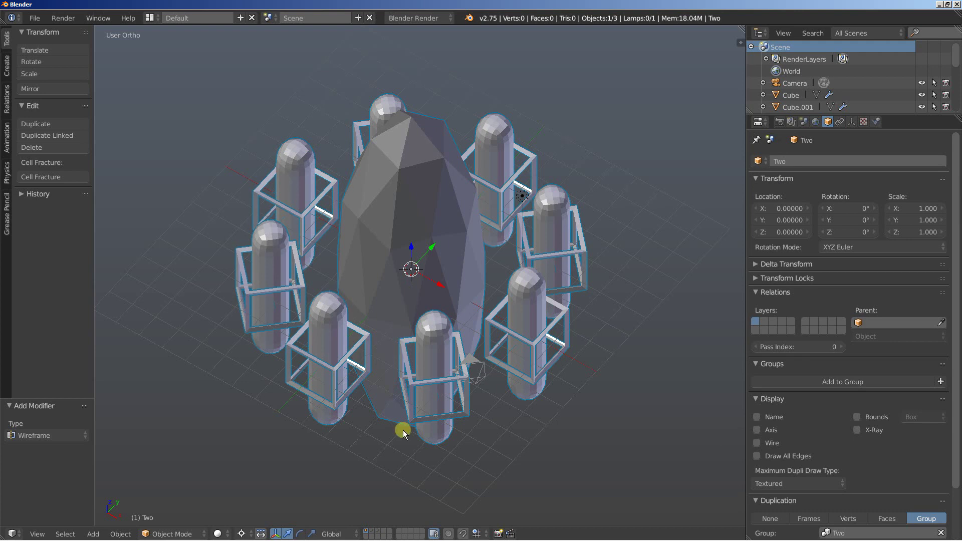
- Add a UV sphere to the original pair on layer 3 and move it up 5 units along Z
click(377, 531)
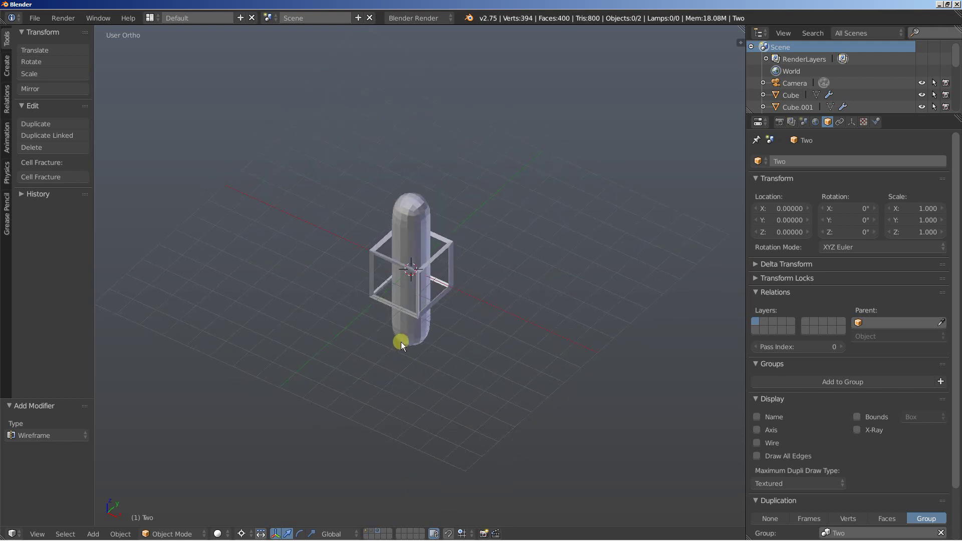
shift+middle_drag(401, 342, 384, 401)
scroll(384, 400, up, 3)
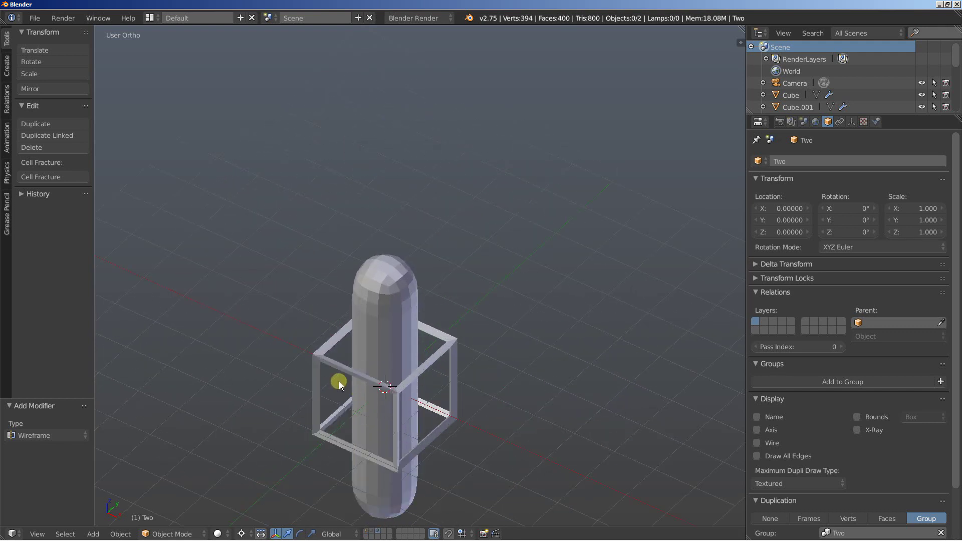
key(shift+a)
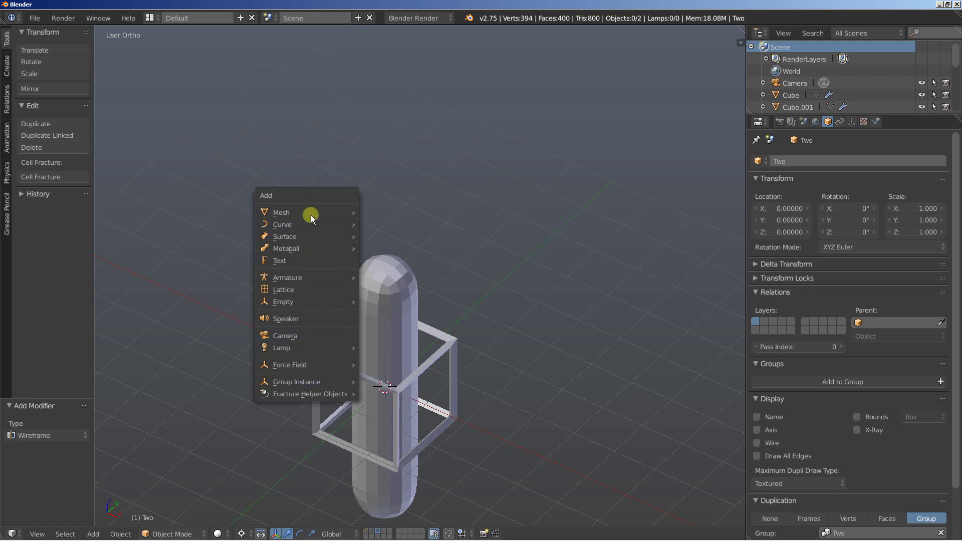
mouse_move(308, 213)
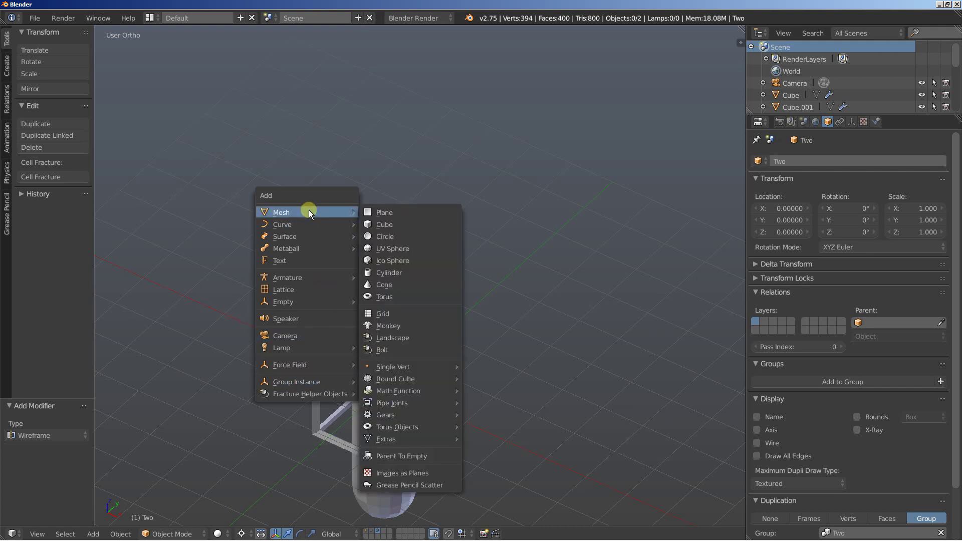
click(381, 249)
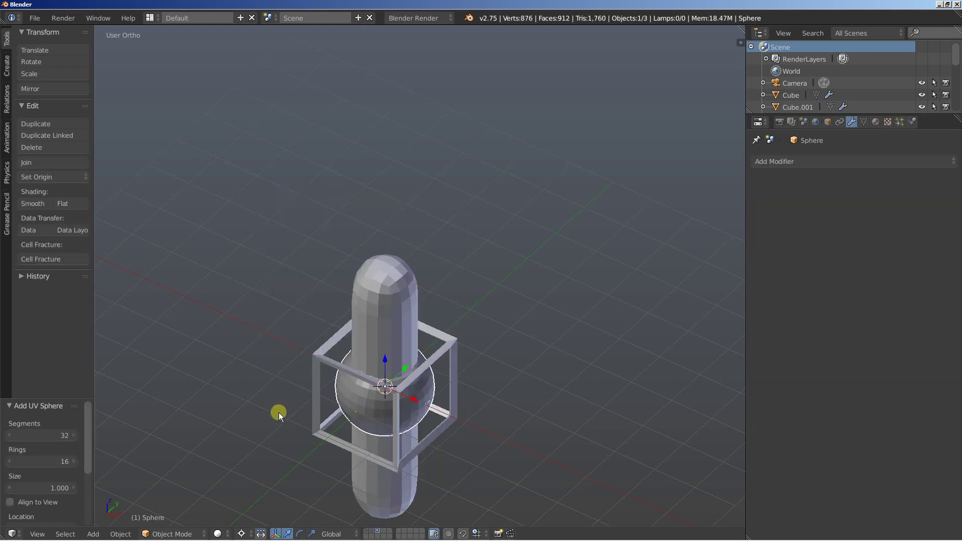
key(g)
key(z)
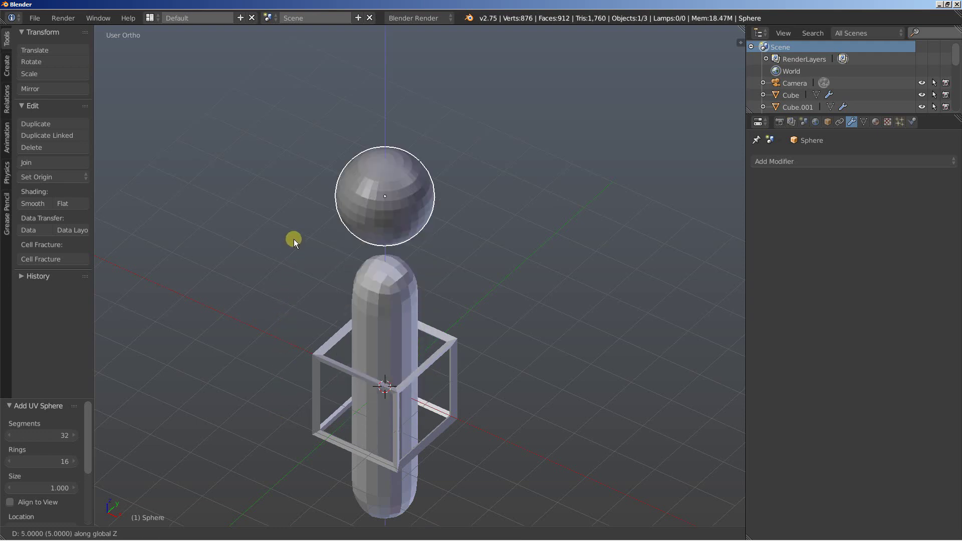
click(294, 236)
middle_drag(301, 316, 320, 310)
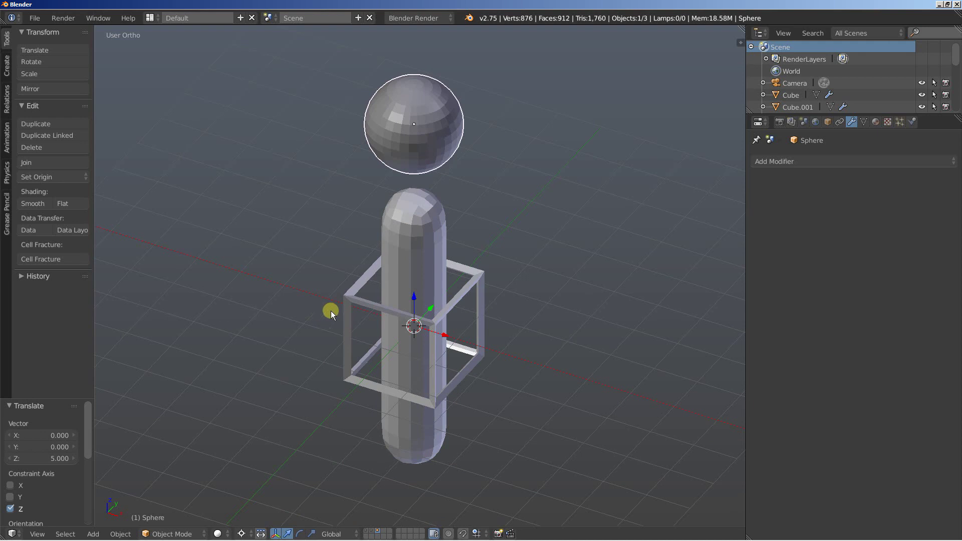
- Add the sphere to the existing group "One" and show layer 2 to inspect the ring of instances
click(829, 123)
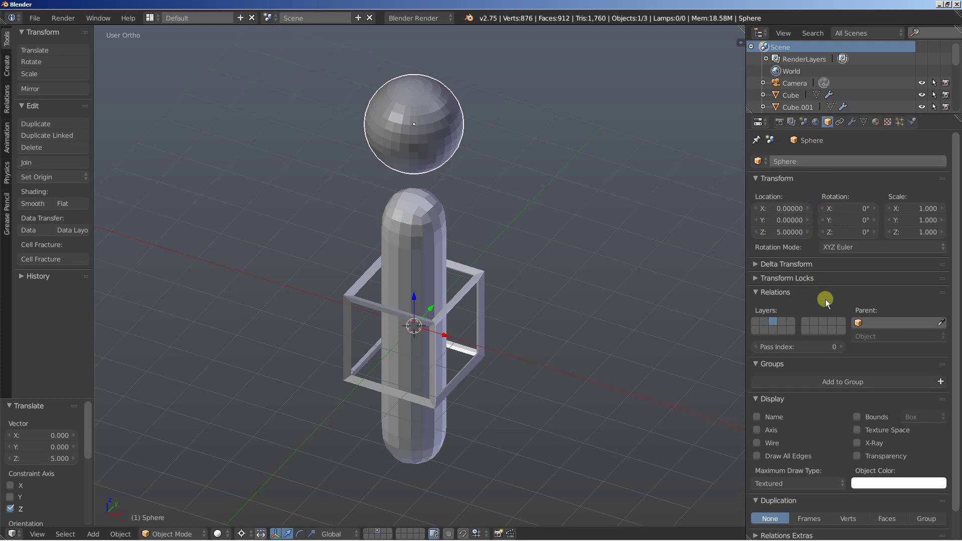
click(840, 382)
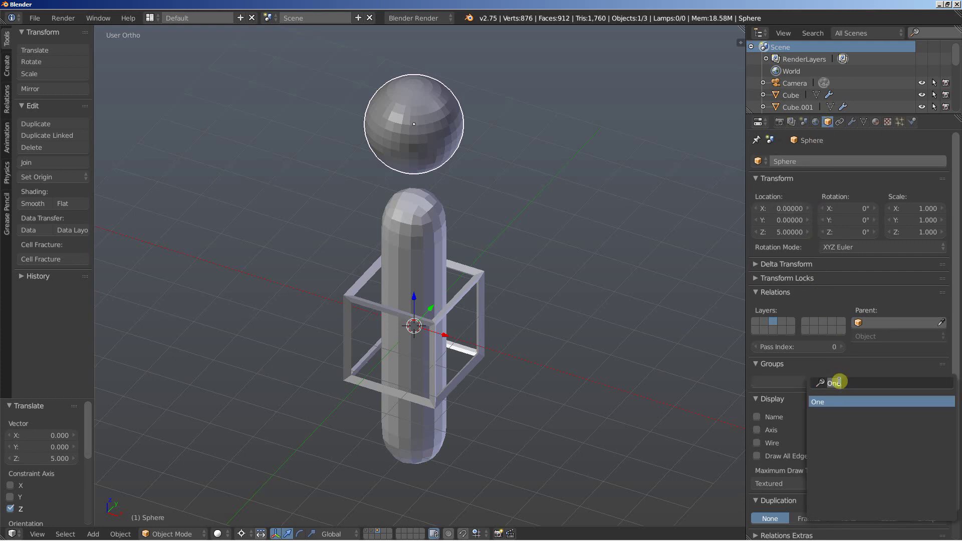
click(834, 402)
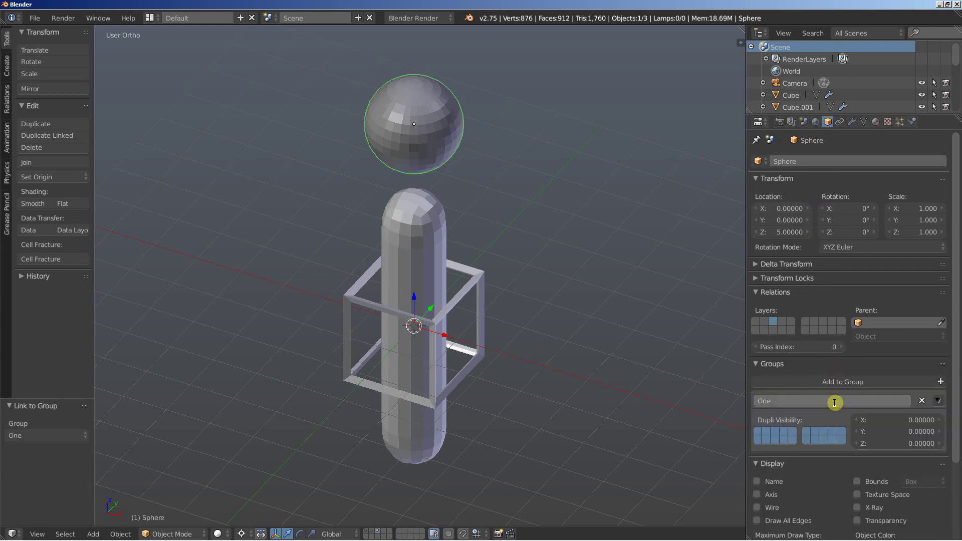
middle_drag(426, 357, 409, 349)
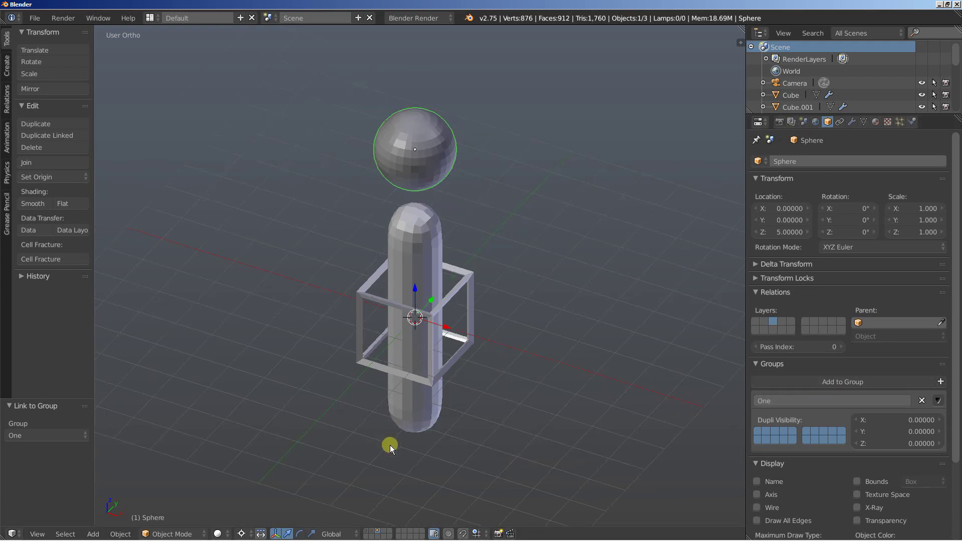
click(371, 531)
scroll(419, 360, down, 3)
middle_drag(416, 361, 361, 349)
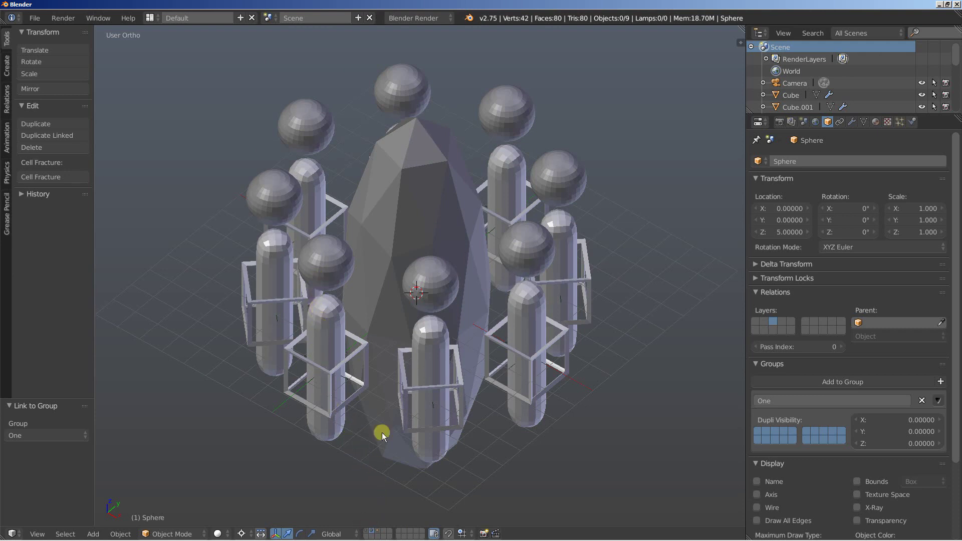
- Add a Simple Deform modifier in Twist mode with a 180° angle to the central ico sphere
right_click(388, 226)
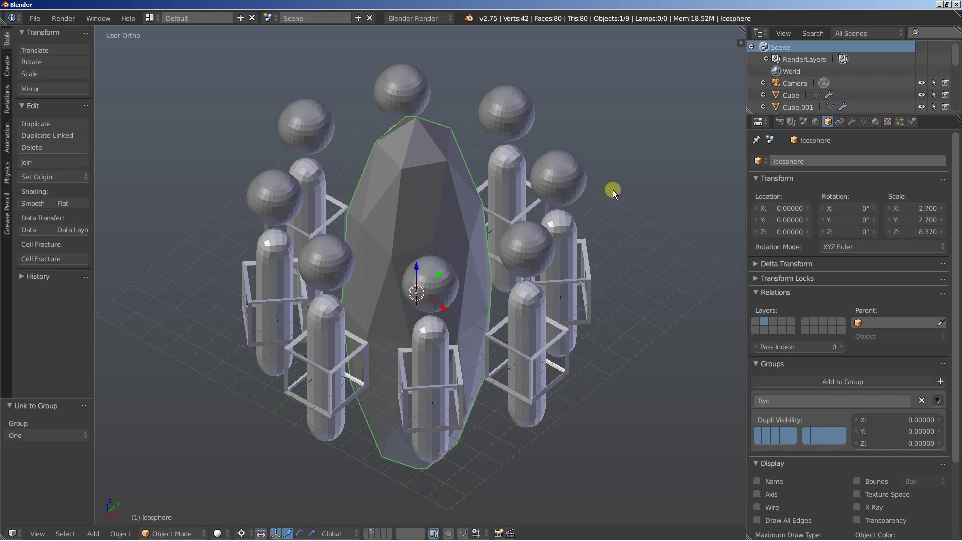
click(852, 122)
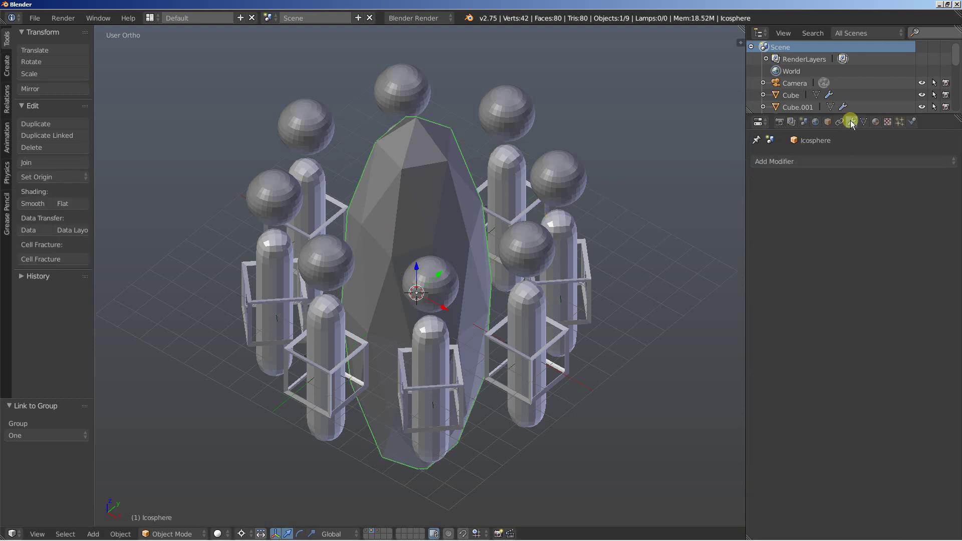
click(771, 162)
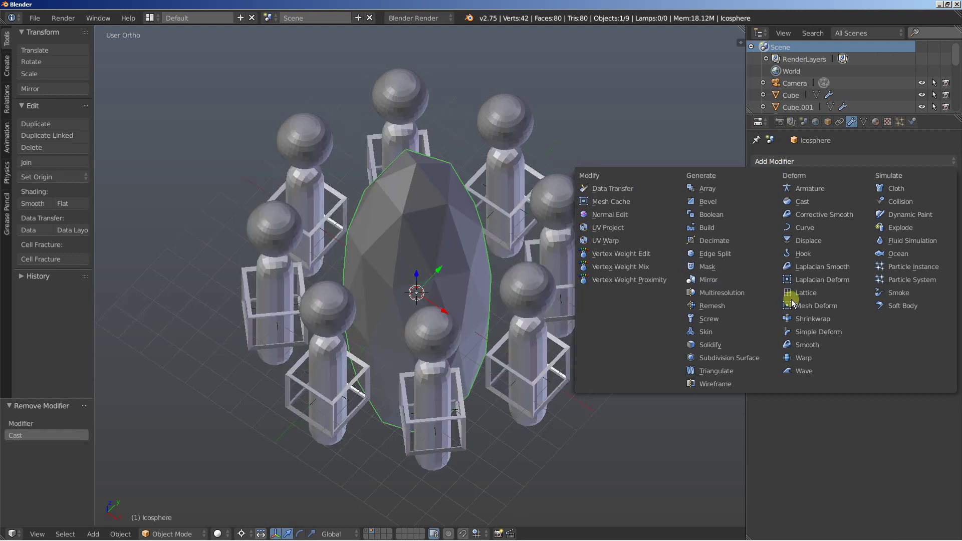
click(809, 331)
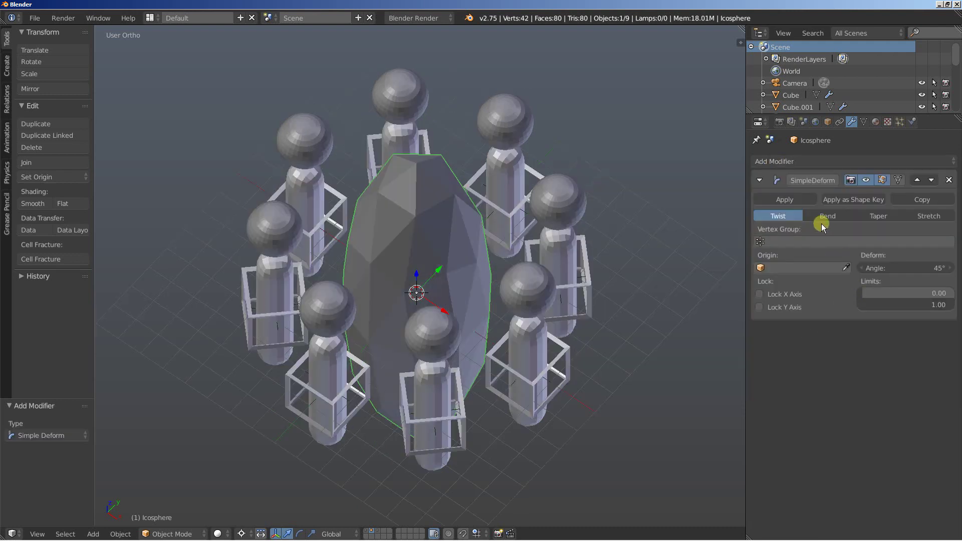
mouse_move(871, 267)
mouse_down()
mouse_move(914, 270)
mouse_move(60, 272)
mouse_move(872, 272)
mouse_up()
middle_drag(420, 276, 337, 258)
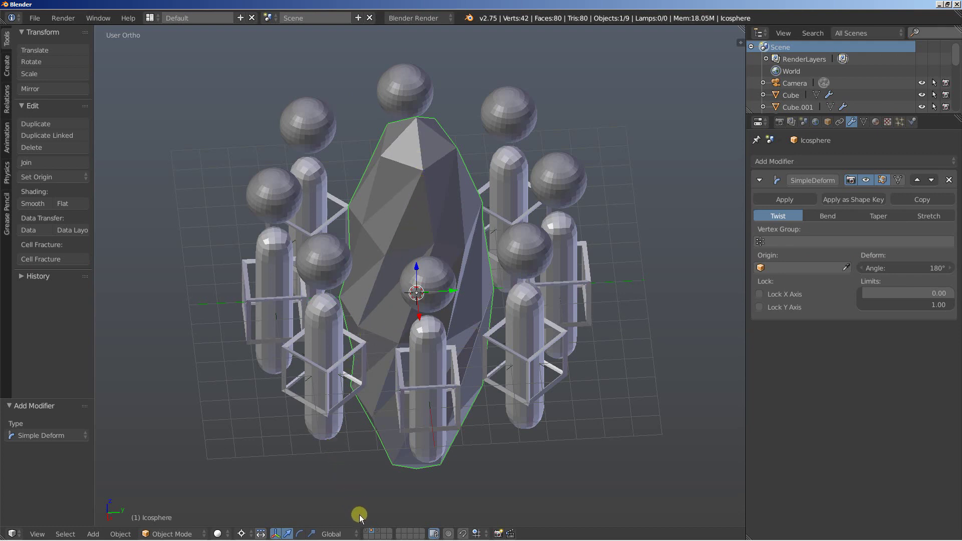
- Show layer 1, select the instance of group "Two" and examine it from several angles
click(368, 531)
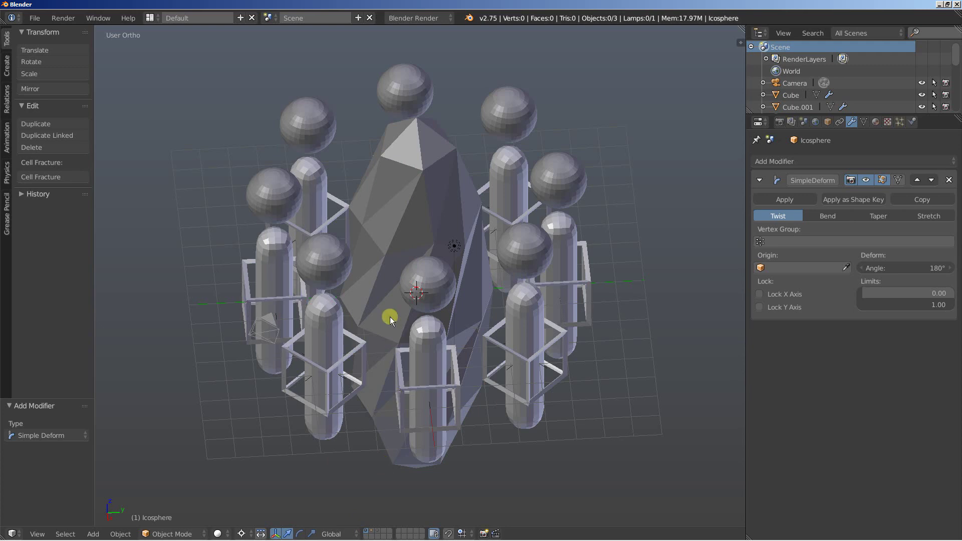
middle_drag(390, 316, 467, 309)
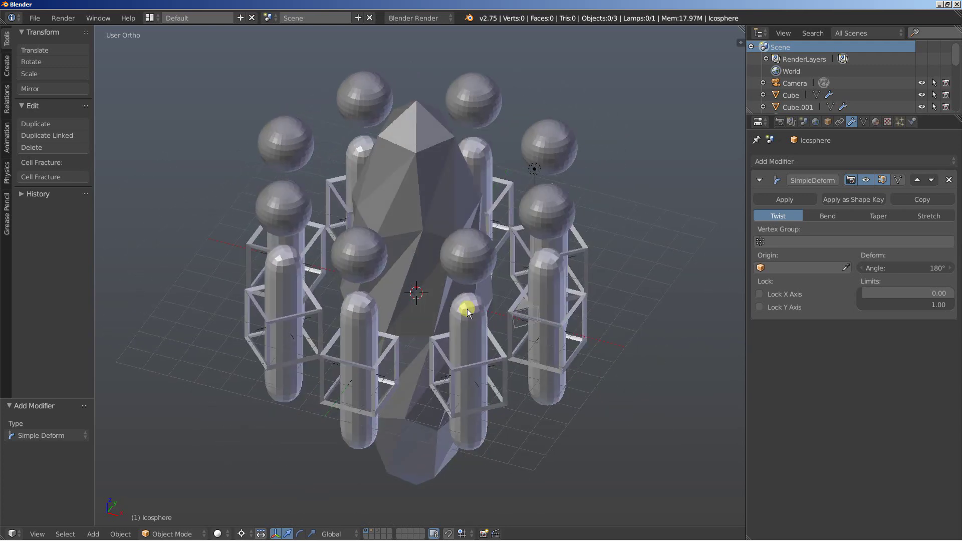
right_click(411, 194)
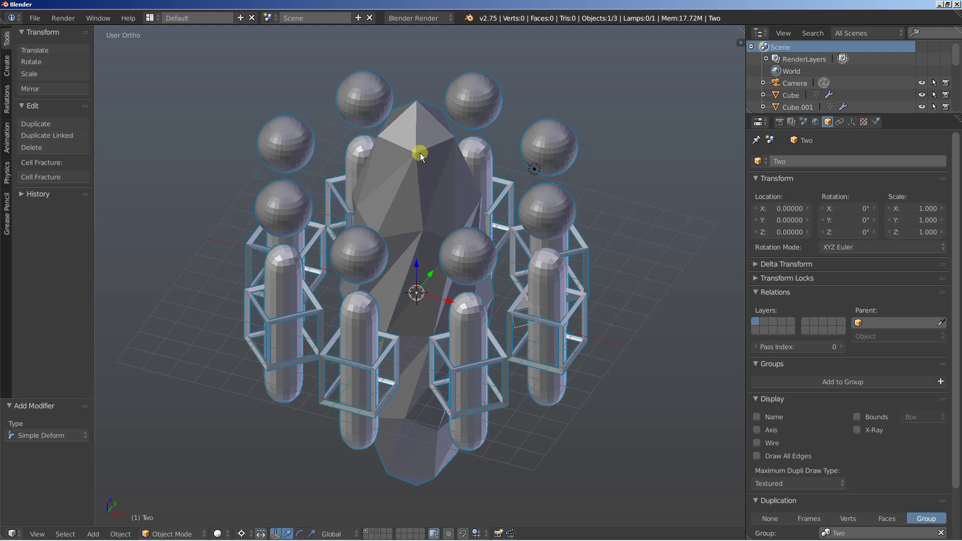
middle_drag(420, 153, 416, 211)
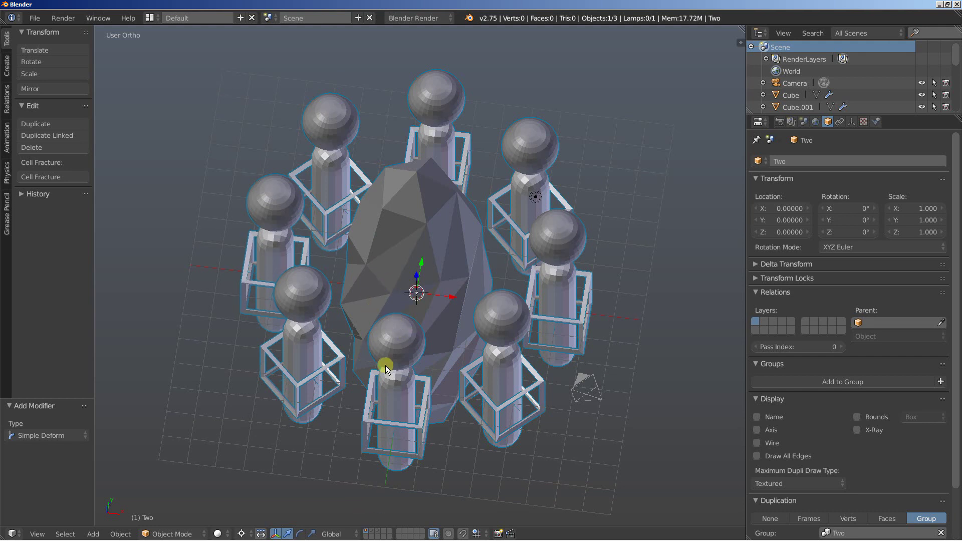
- Show layer 3 and assign the existing material "Material" to the sphere above the original pair
click(377, 532)
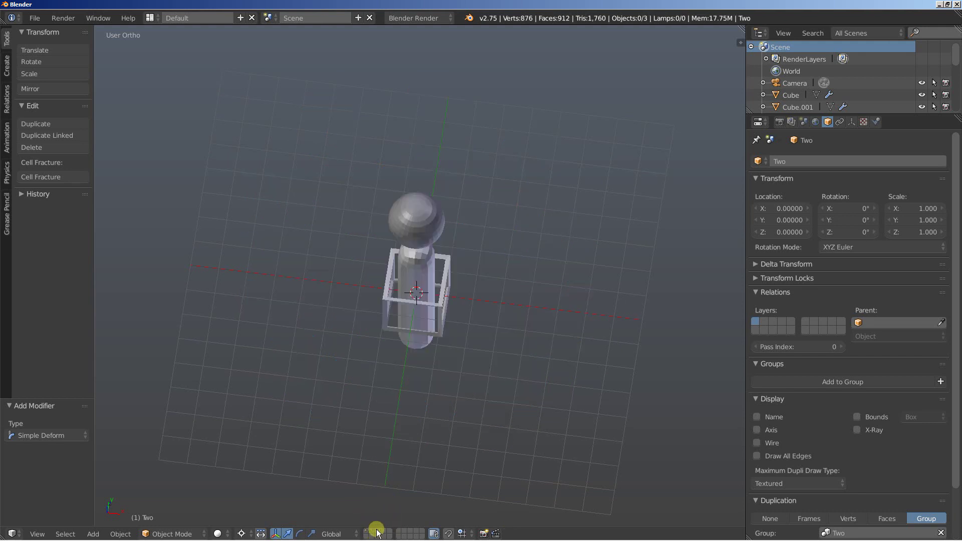
right_click(409, 216)
middle_drag(449, 324, 392, 298)
scroll(391, 293, up, 3)
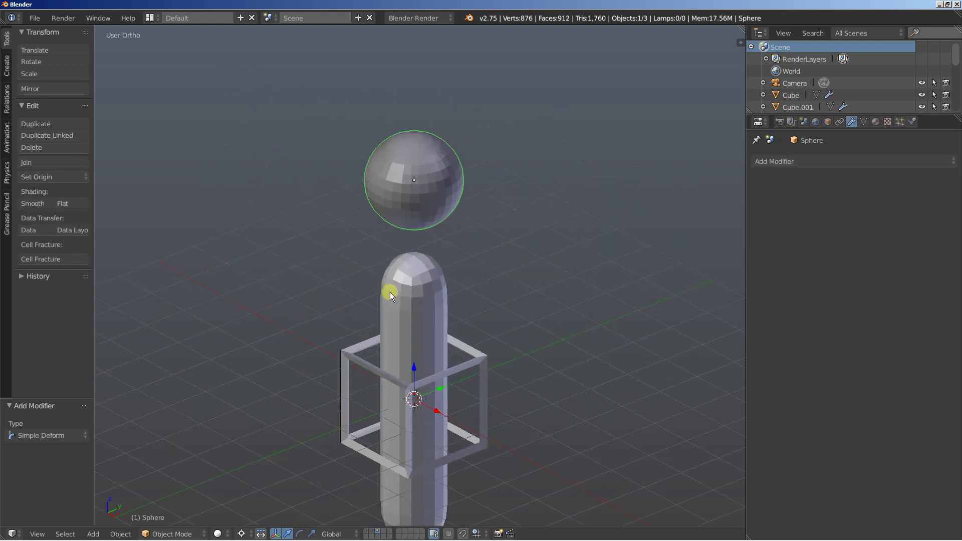
click(875, 122)
click(758, 200)
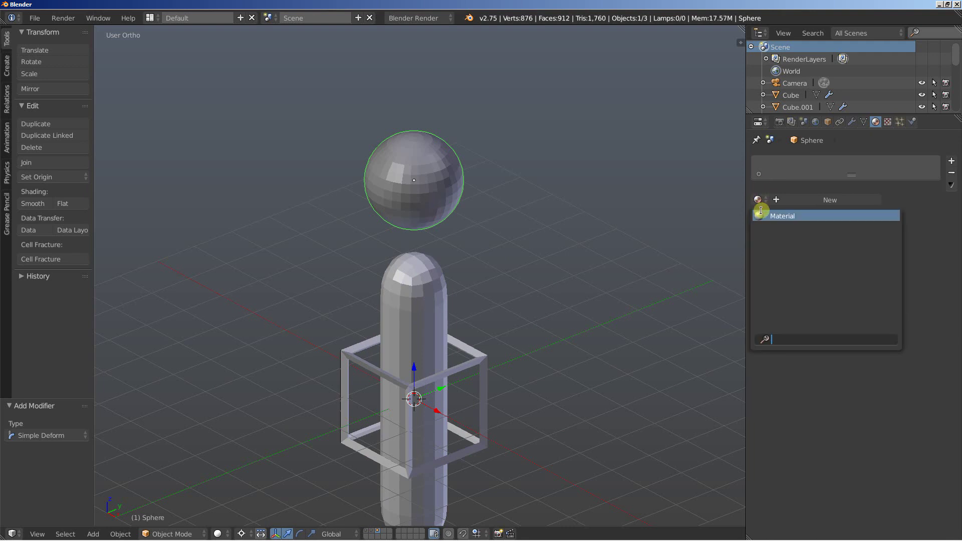
click(757, 216)
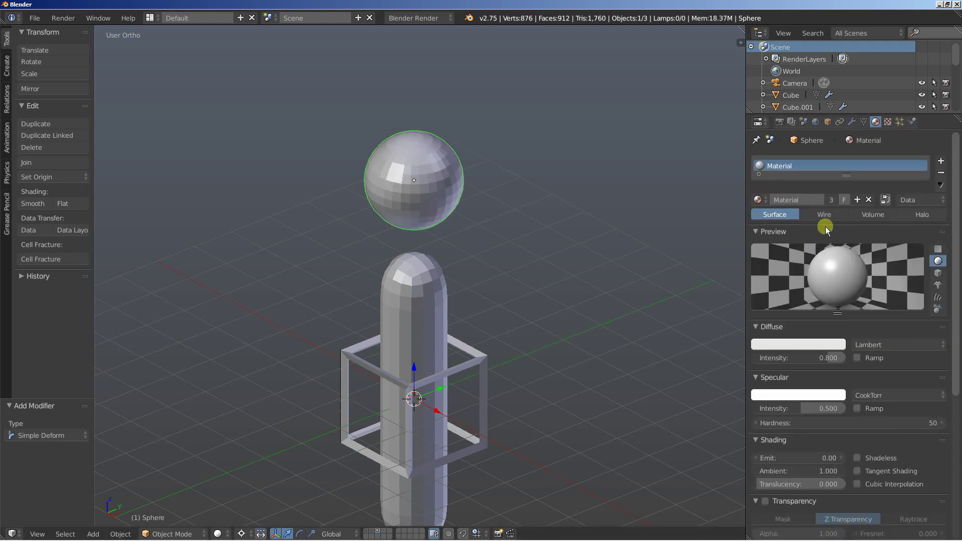
- Make the sphere's material a single-user copy and set its diffuse colour to blue
click(830, 199)
click(787, 345)
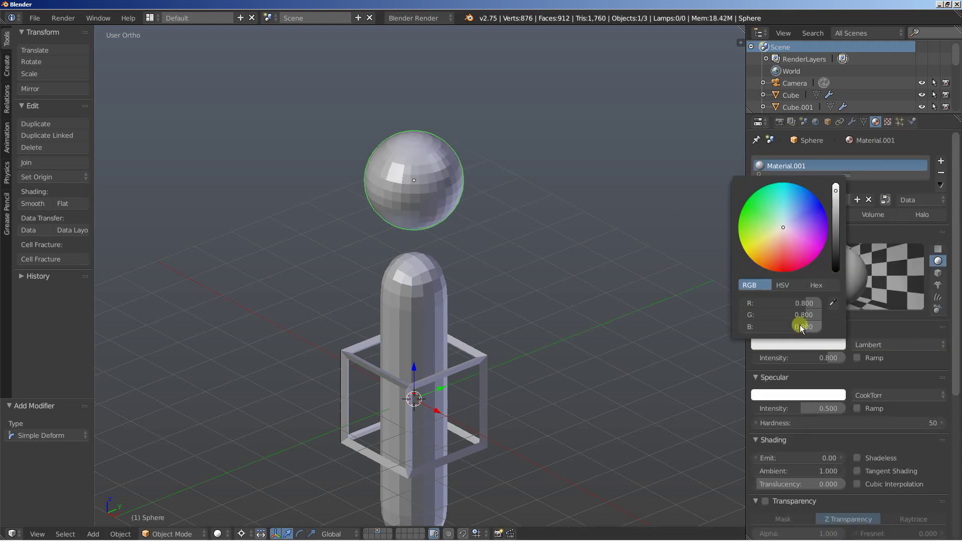
drag(790, 249, 809, 187)
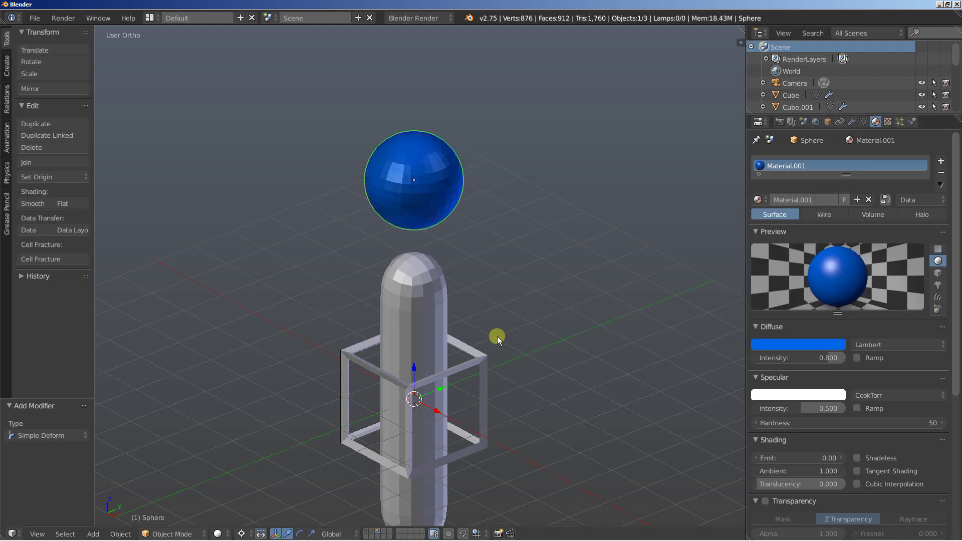
- Set the diffuse colour of the material shared by the capsule and the cube frame to green (R 0.158, G 0.8, B 0)
right_click(433, 309)
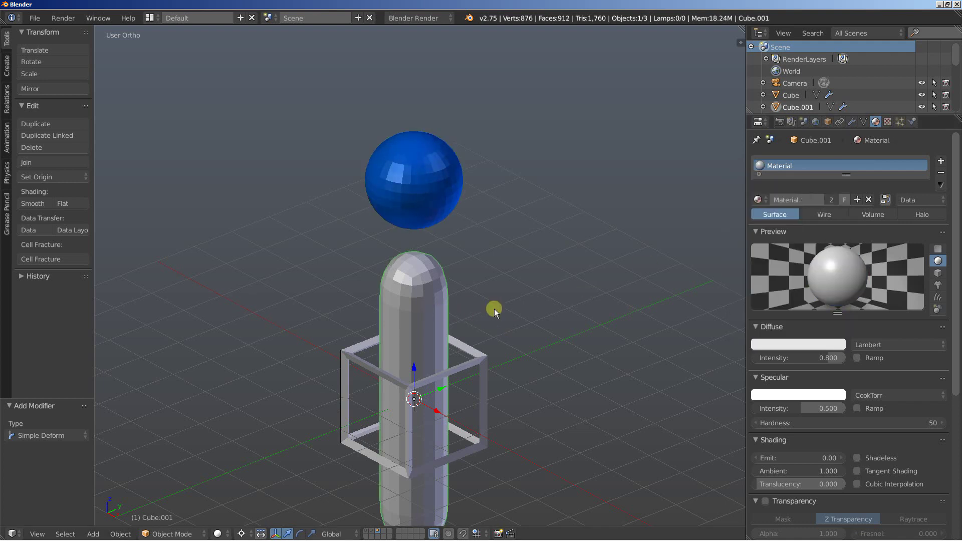
click(789, 346)
drag(801, 266, 726, 228)
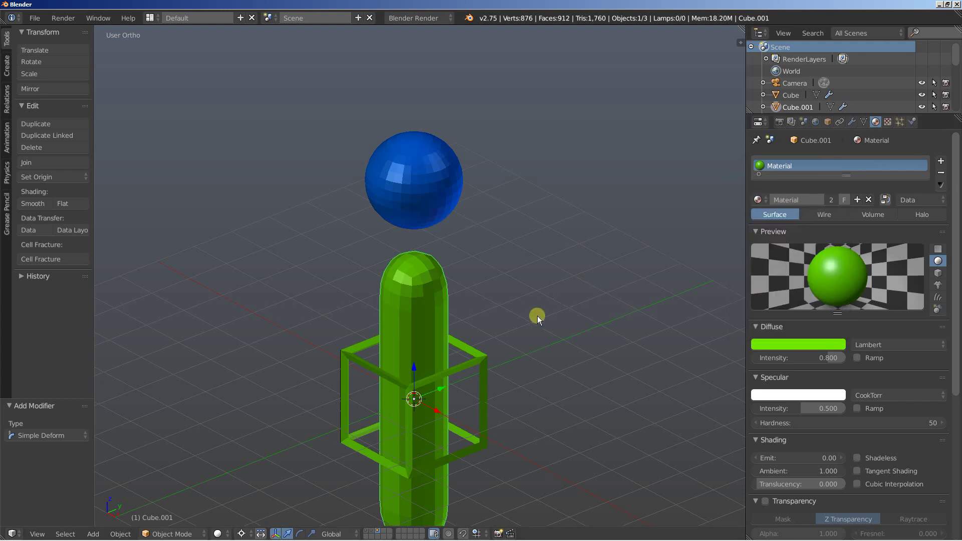
- Make the capsule's material a single-user copy and set its diffuse colour to yellow
click(830, 200)
click(761, 346)
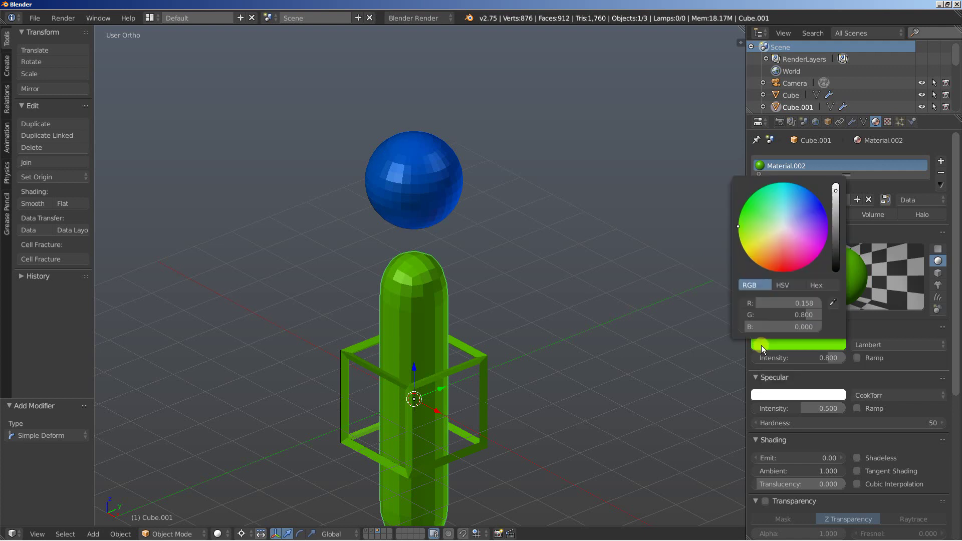
click(743, 253)
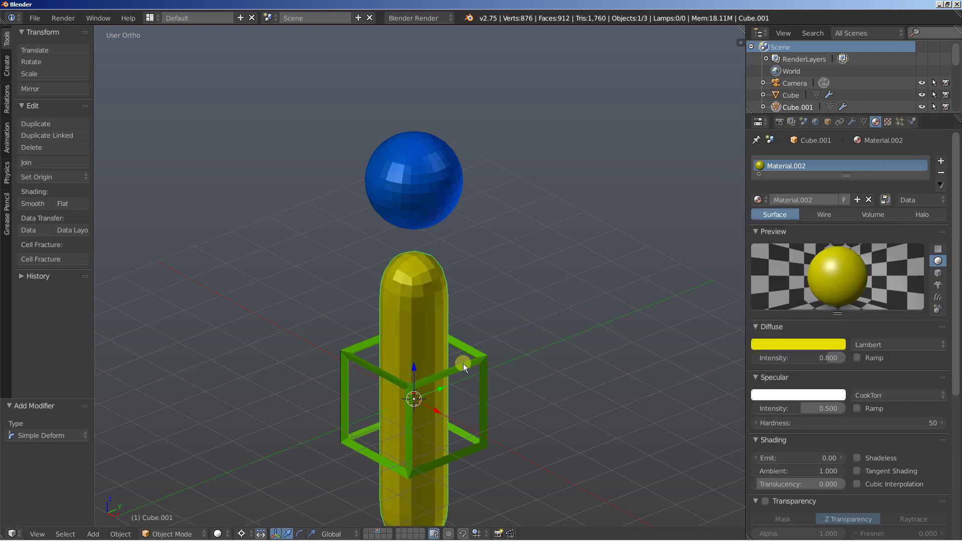
- Show layer 2 and give the central ico sphere a new material with a red diffuse colour
click(372, 532)
scroll(443, 355, down, 5)
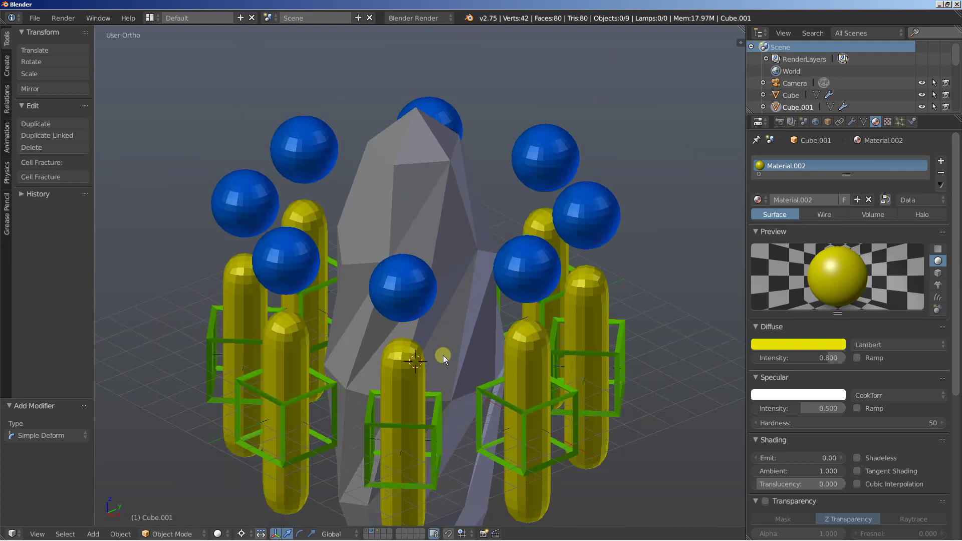
middle_drag(452, 343, 472, 374)
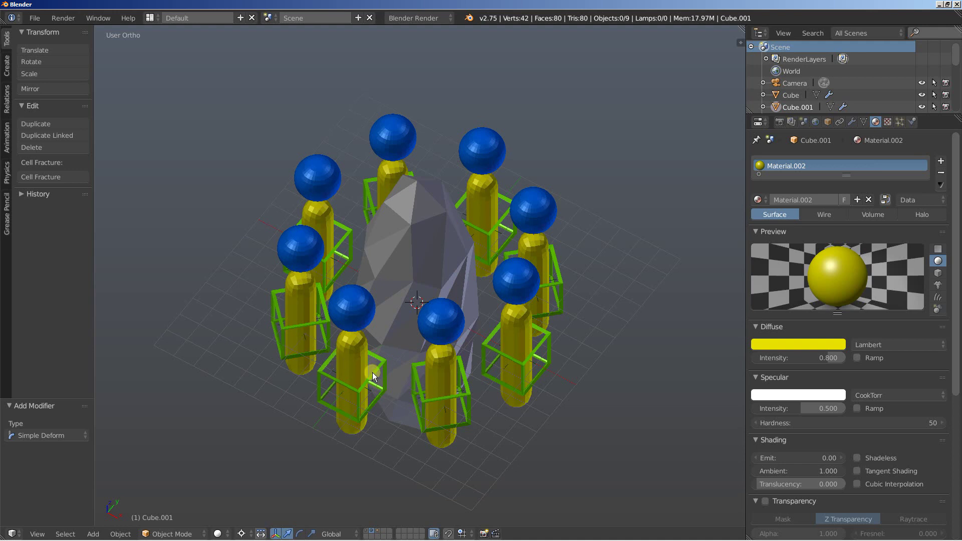
right_click(445, 257)
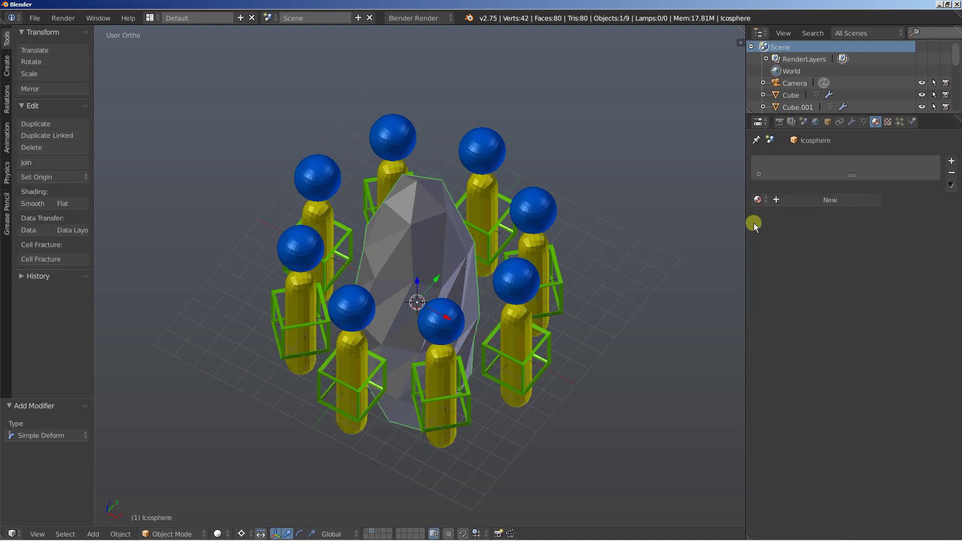
click(785, 202)
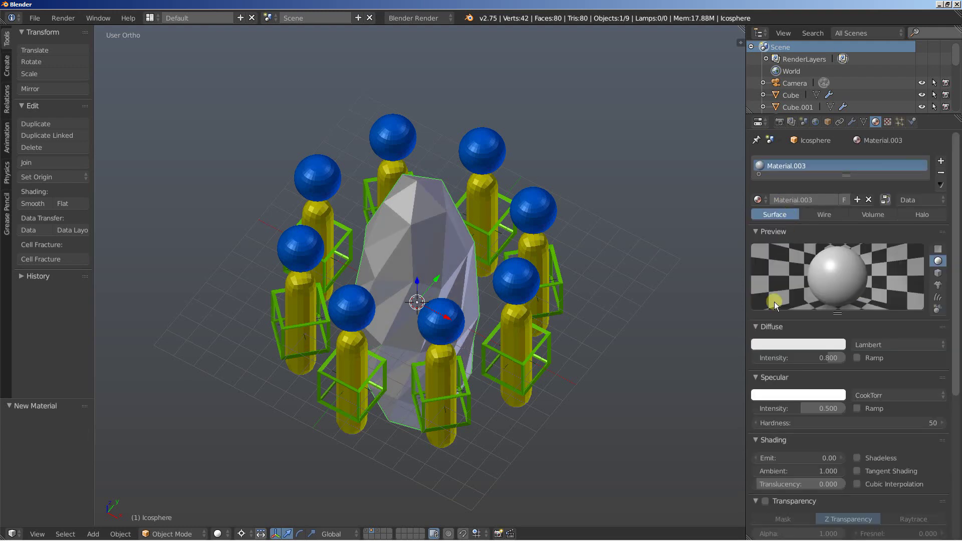
drag(794, 265, 781, 279)
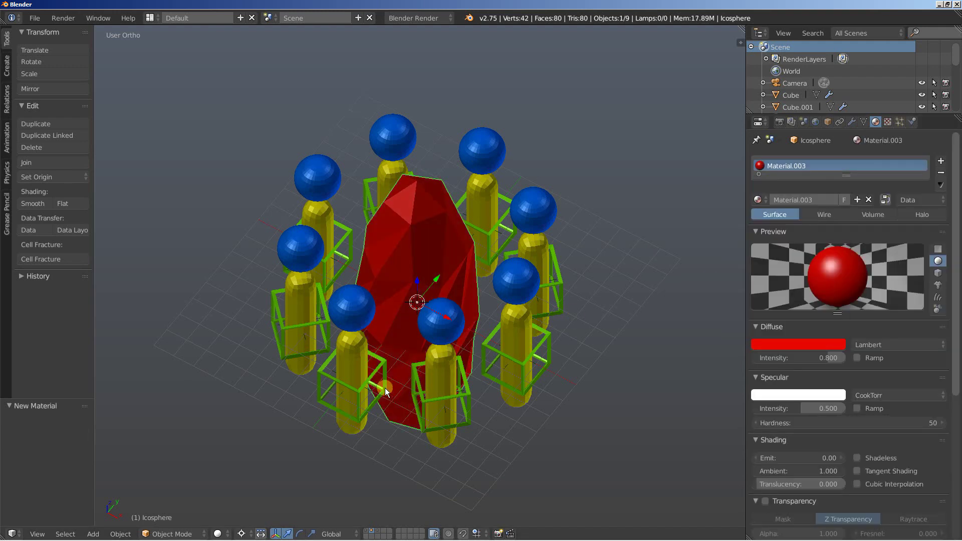
- Show layer 1 and move the instance of group "Two" 11 units along the Y axis in top view
shift+click(369, 528)
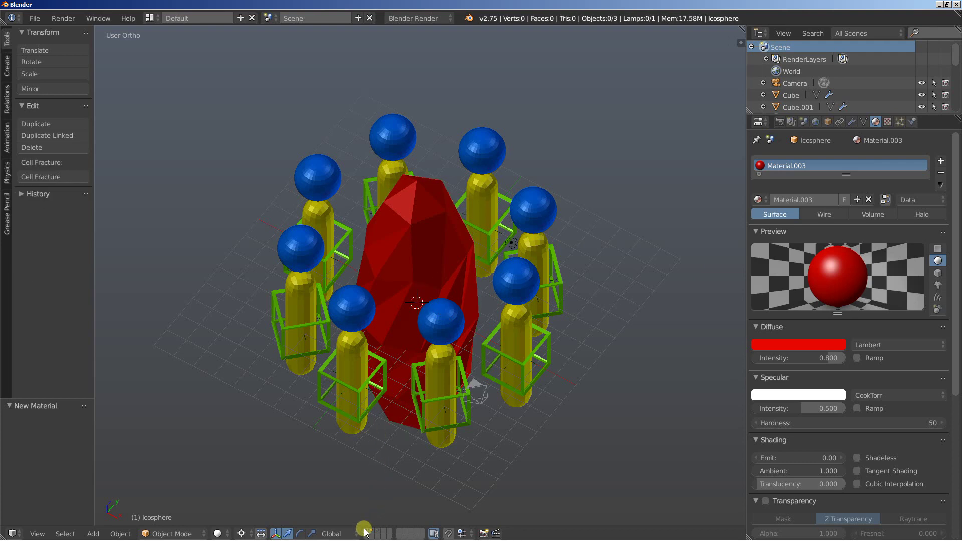
mouse_move(390, 361)
middle_down()
mouse_move(421, 360)
mouse_move(466, 296)
mouse_move(447, 262)
mouse_move(404, 320)
mouse_move(399, 345)
middle_up()
right_click(399, 270)
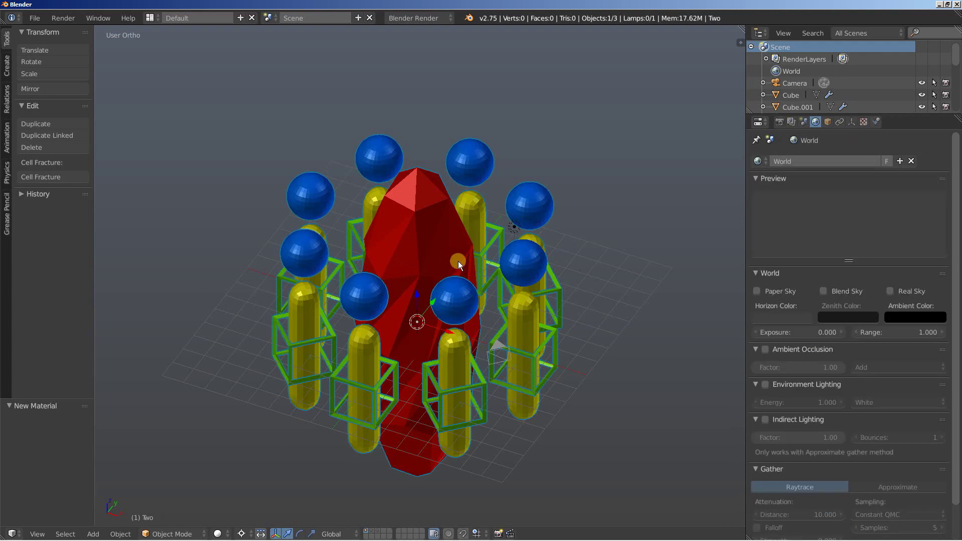
key(KP_7)
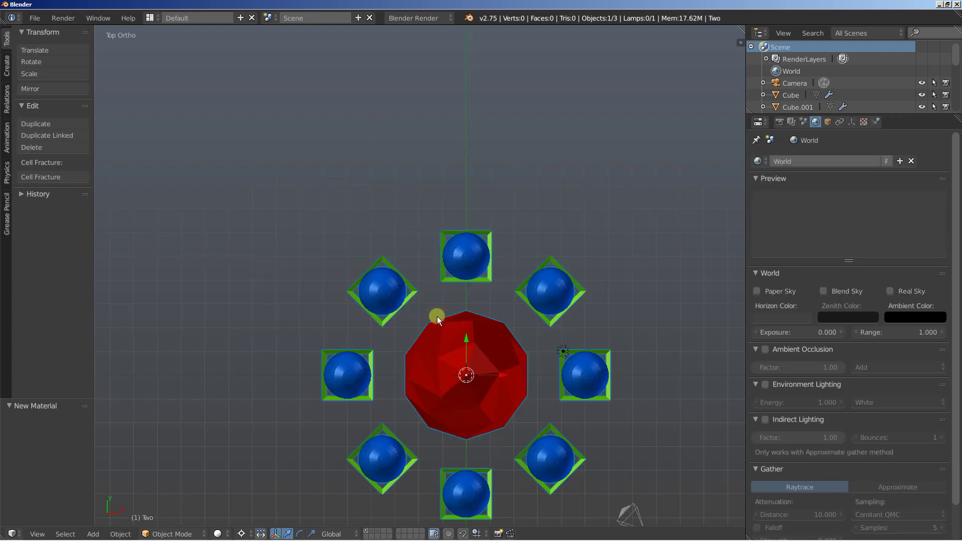
shift+middle_drag(434, 380, 395, 360)
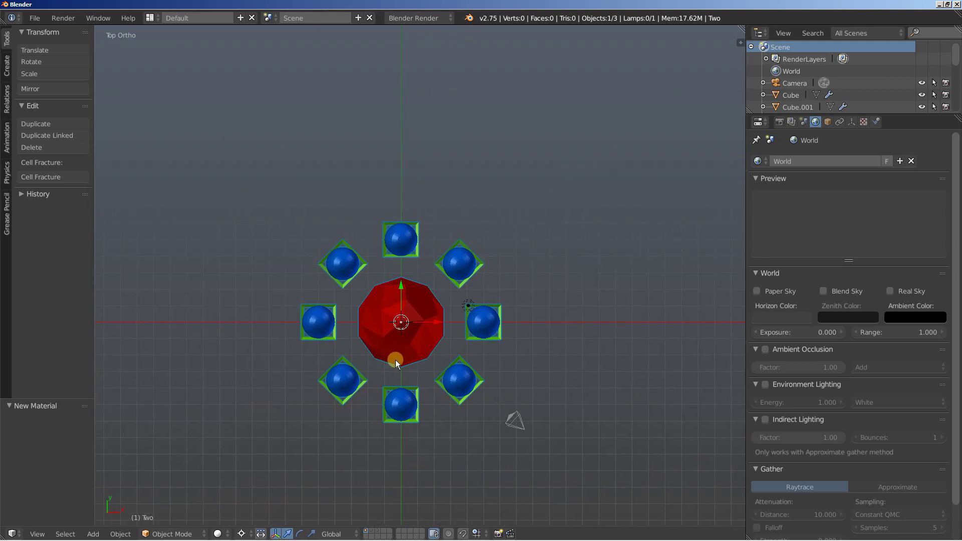
key(g)
key(y)
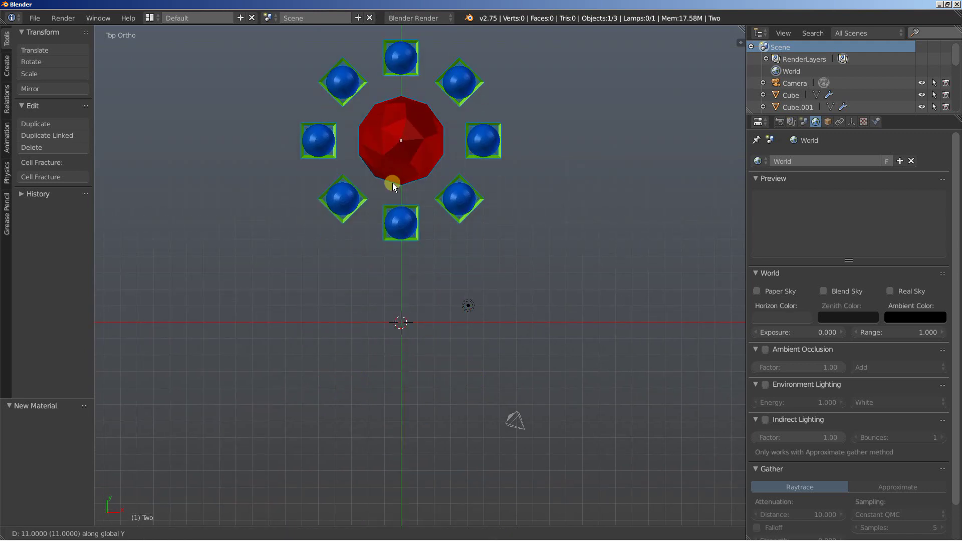
click(391, 173)
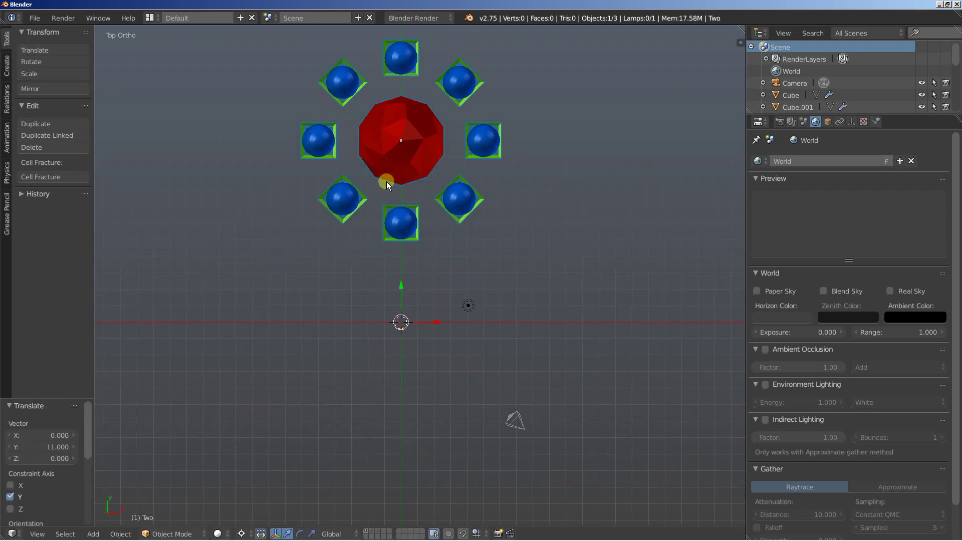
- Duplicate the group "Two" instance three times, rotating each successive copy -90° around the 3D cursor to form a ring of four
key(shift+d)
key(r)
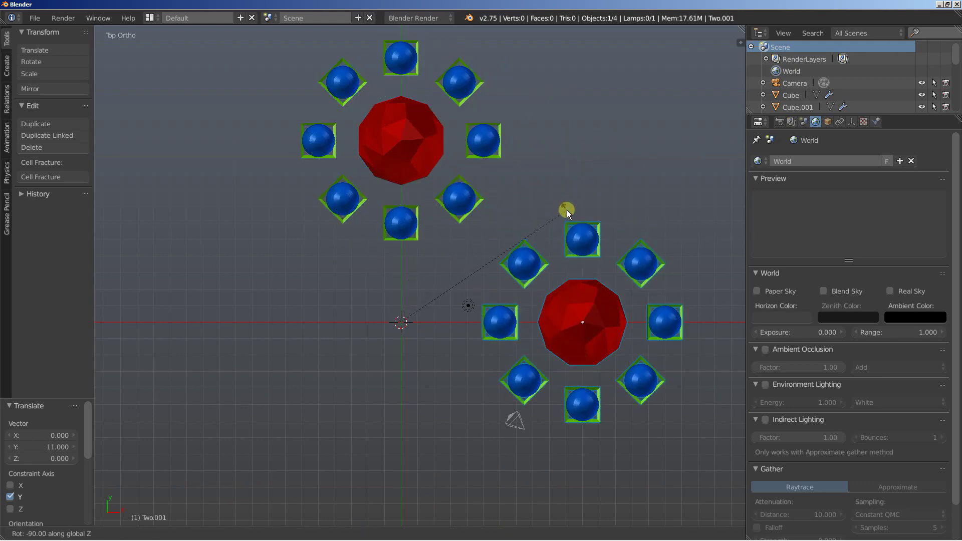
click(566, 210)
key(shift+d)
key(r)
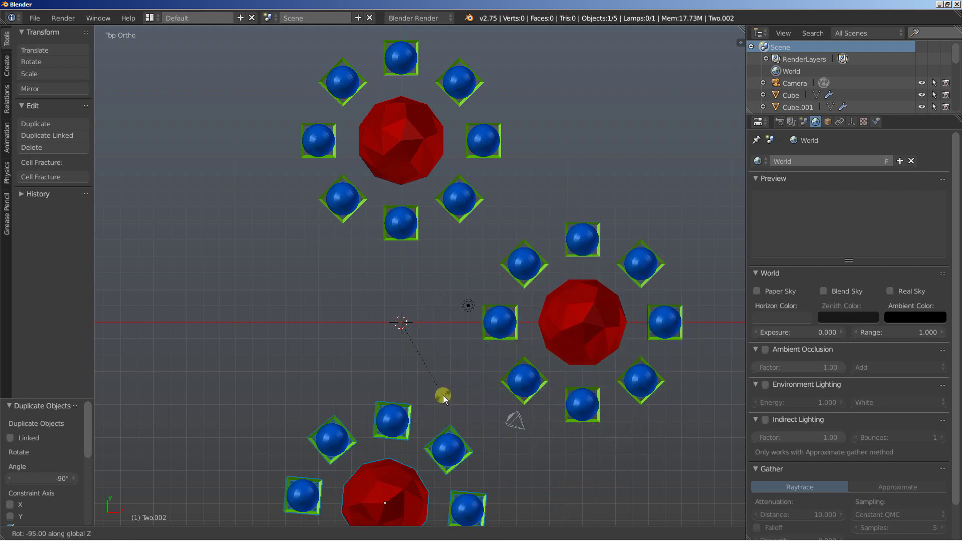
click(449, 397)
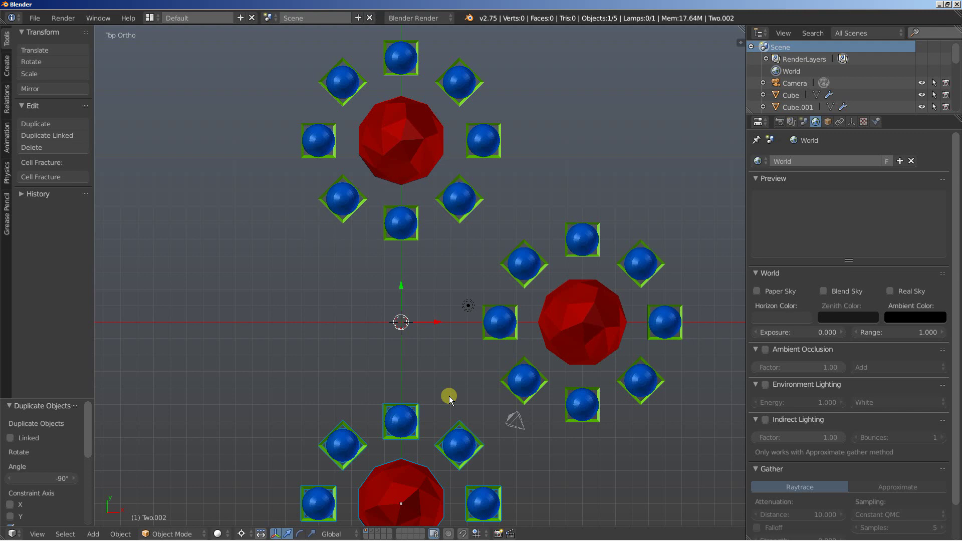
key(shift+d)
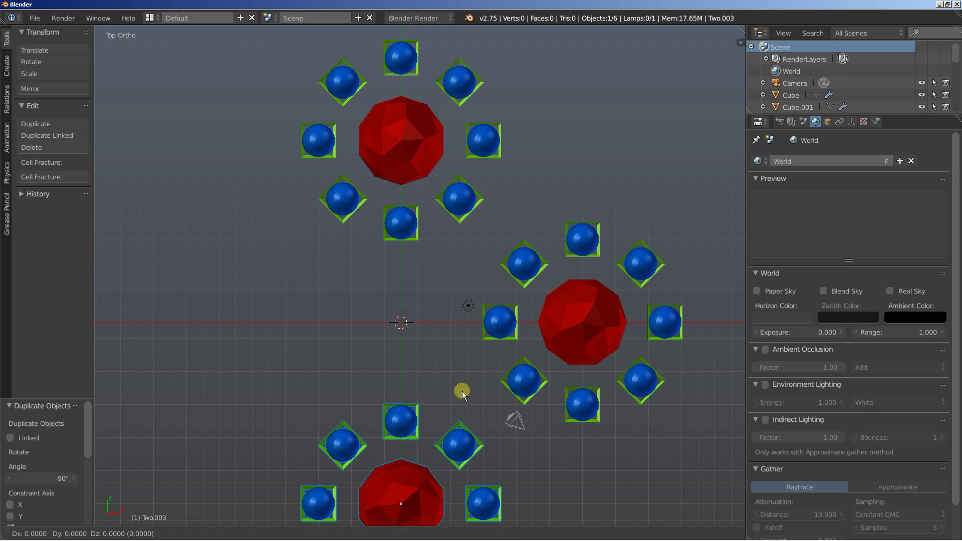
key(r)
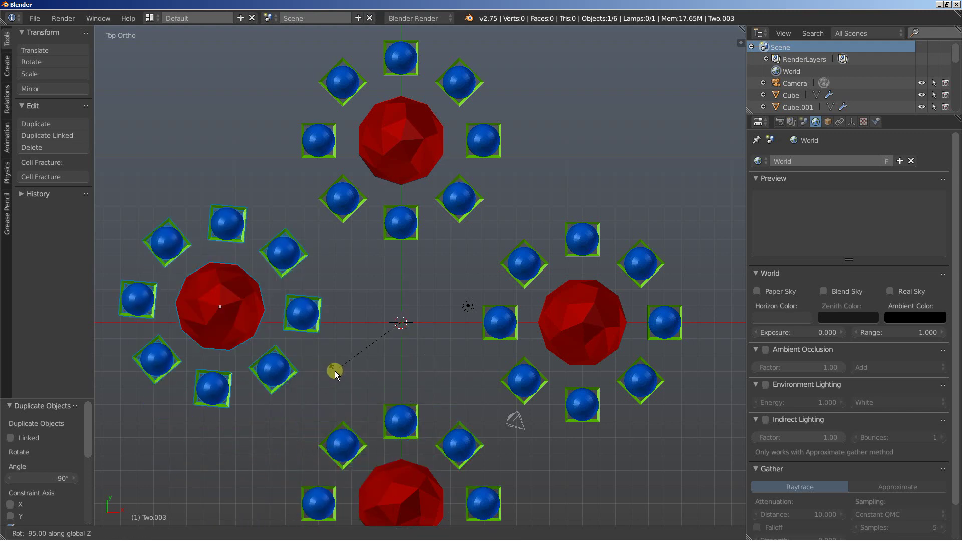
click(338, 374)
middle_drag(405, 400, 454, 345)
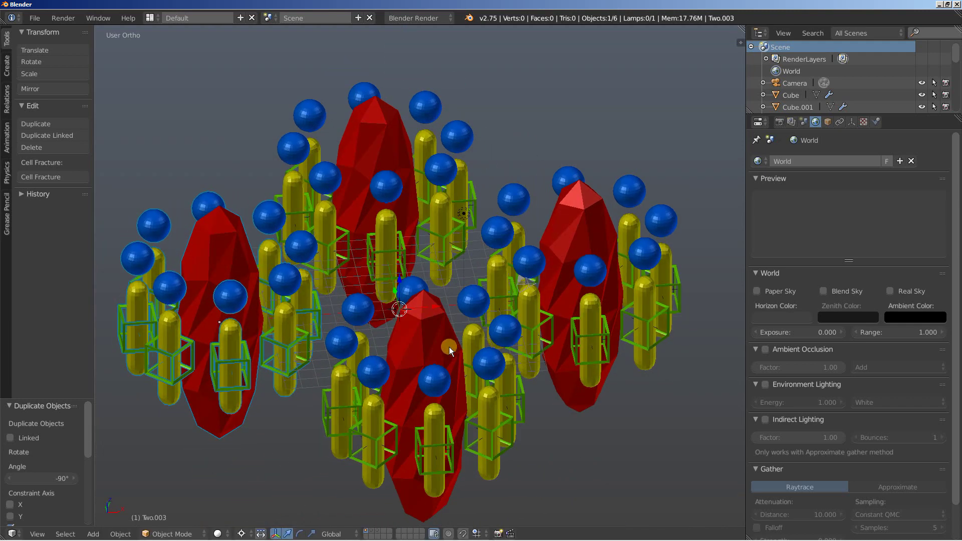
middle_drag(389, 359, 386, 321)
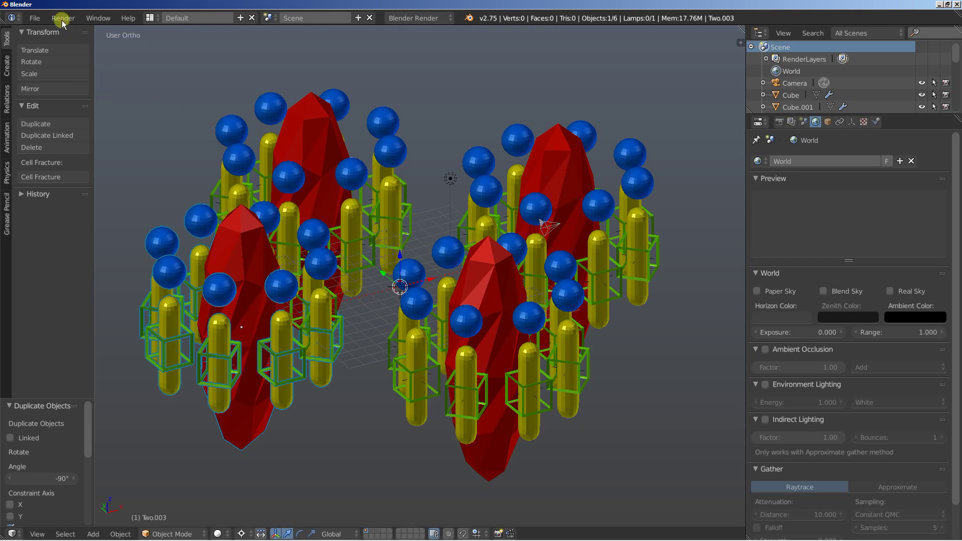
- Open the recent file adv_group.blend
click(33, 18)
mouse_move(47, 57)
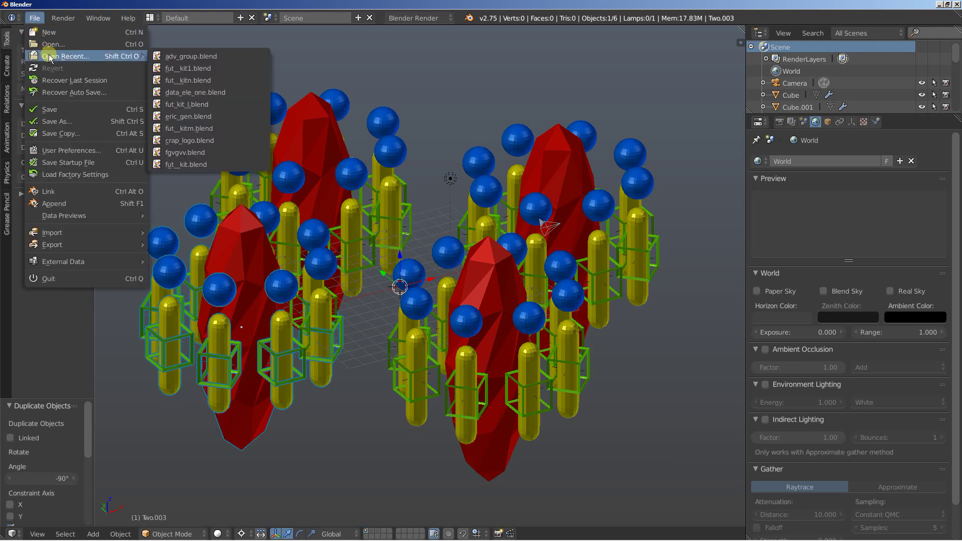
click(176, 56)
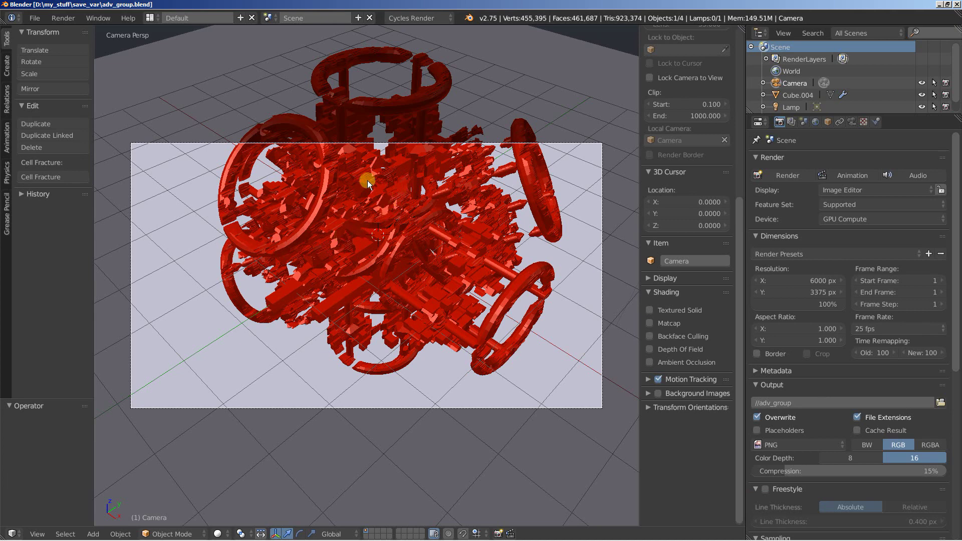
- Select the red mesh object Cube.004, leave the camera view and delete its Remesh modifier
right_click(326, 177)
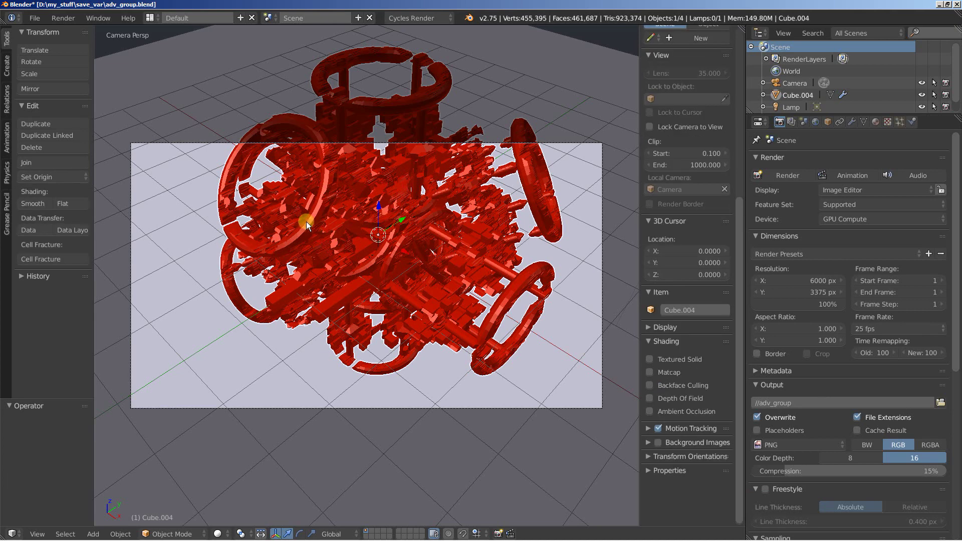
key(KP_0)
shift+middle_drag(359, 304, 323, 292)
scroll(283, 264, up, 5)
scroll(322, 293, up, 3)
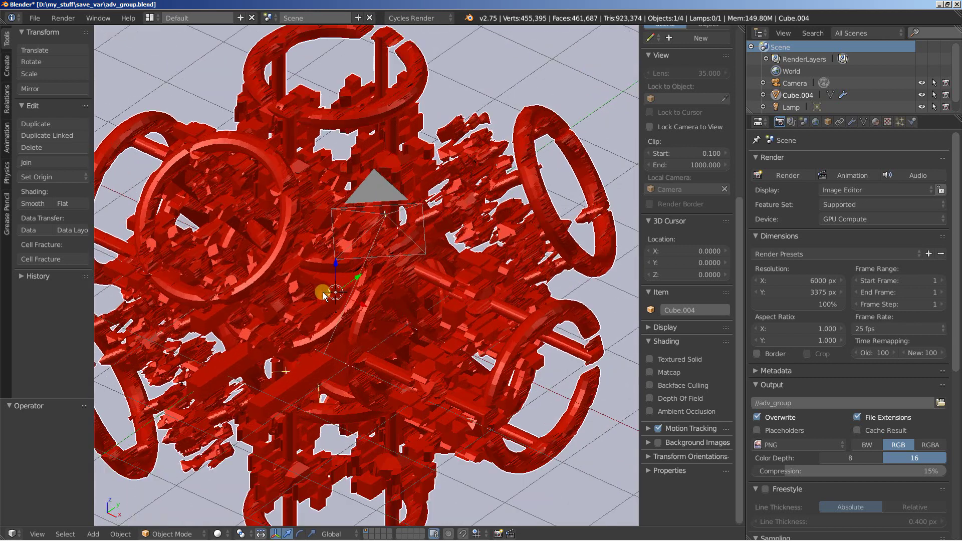
click(852, 123)
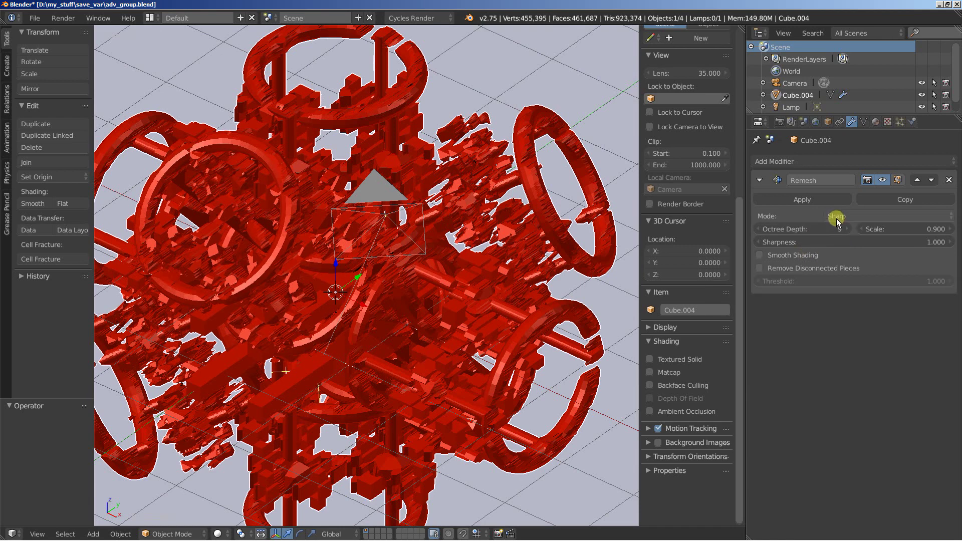
click(950, 180)
- Examine the shape of the red mesh without the Remesh modifier from several angles and distances
shift+middle_drag(273, 268, 398, 240)
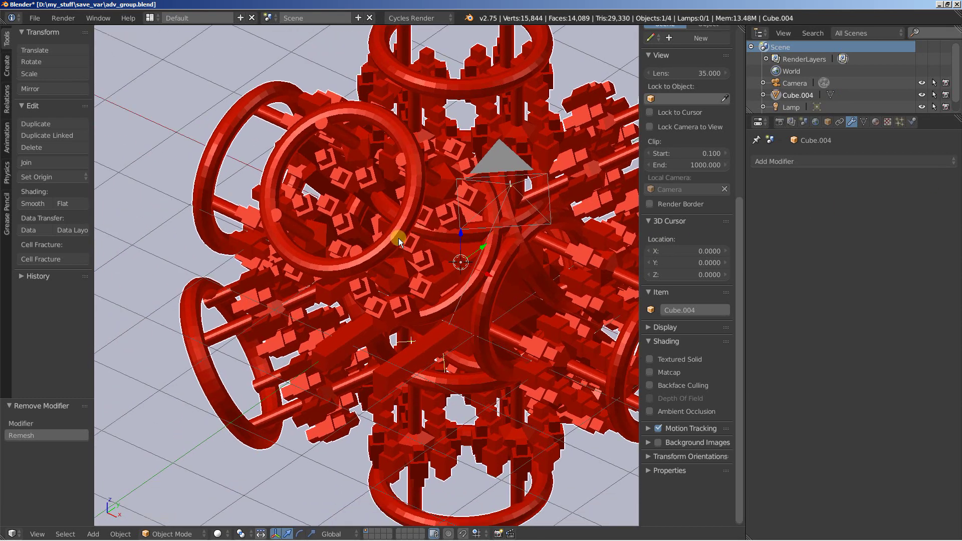
mouse_move(425, 272)
middle_down()
mouse_move(336, 228)
mouse_move(412, 274)
mouse_move(333, 240)
mouse_move(272, 233)
mouse_move(360, 271)
mouse_move(461, 258)
mouse_move(463, 268)
mouse_move(407, 270)
middle_up()
scroll(461, 256, down, 6)
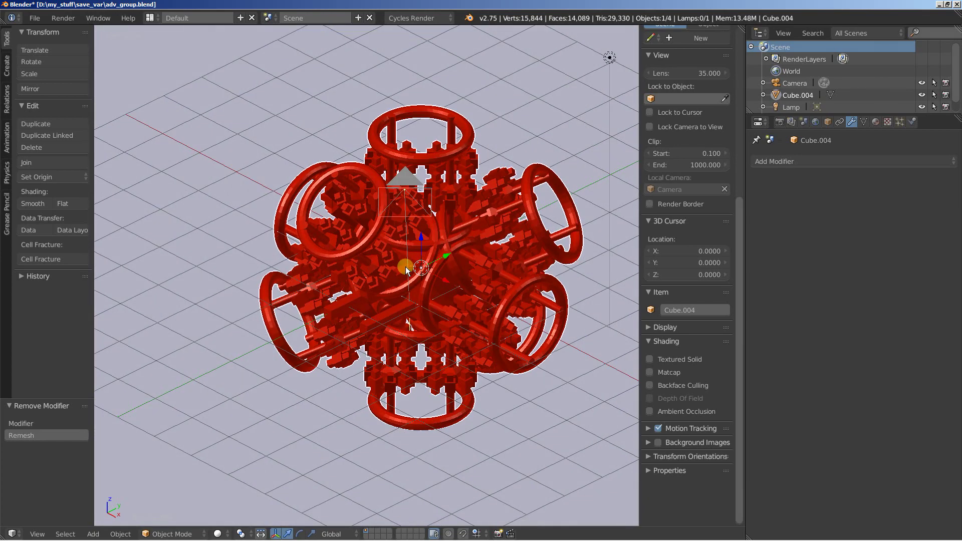
middle_drag(454, 294, 413, 290)
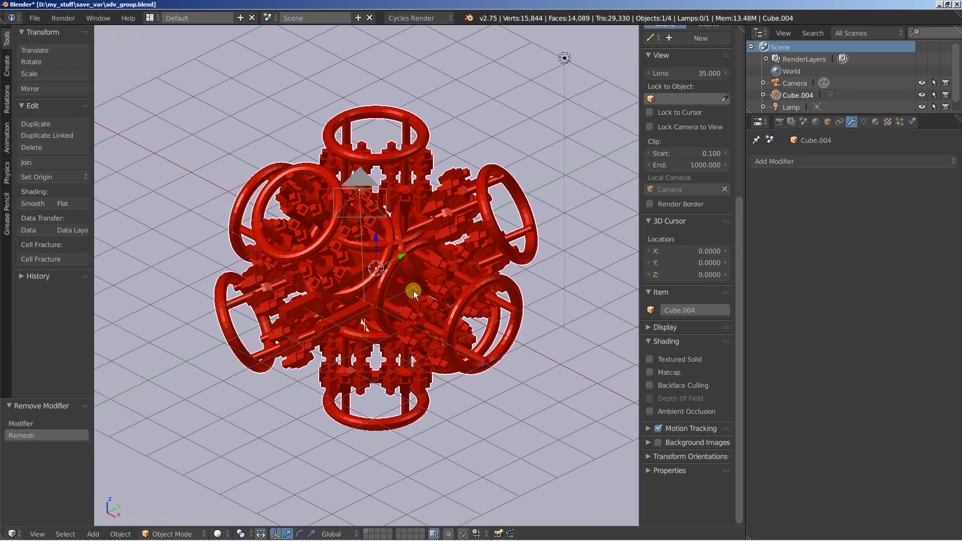
scroll(414, 291, up, 2)
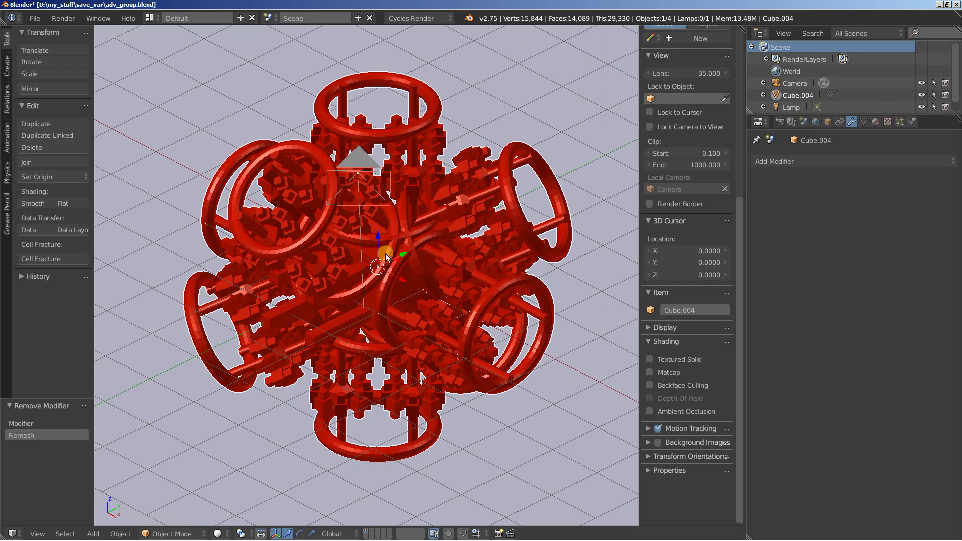
middle_drag(384, 255, 355, 273)
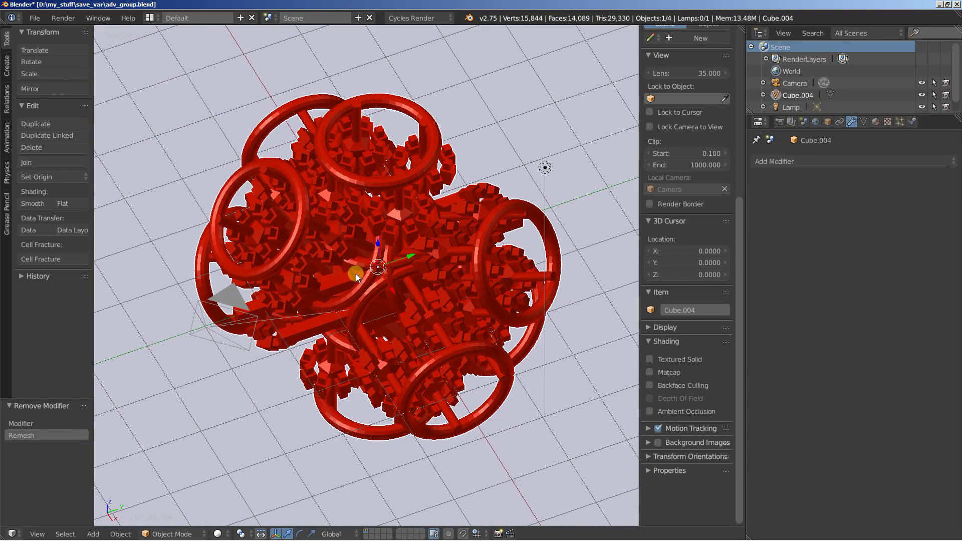